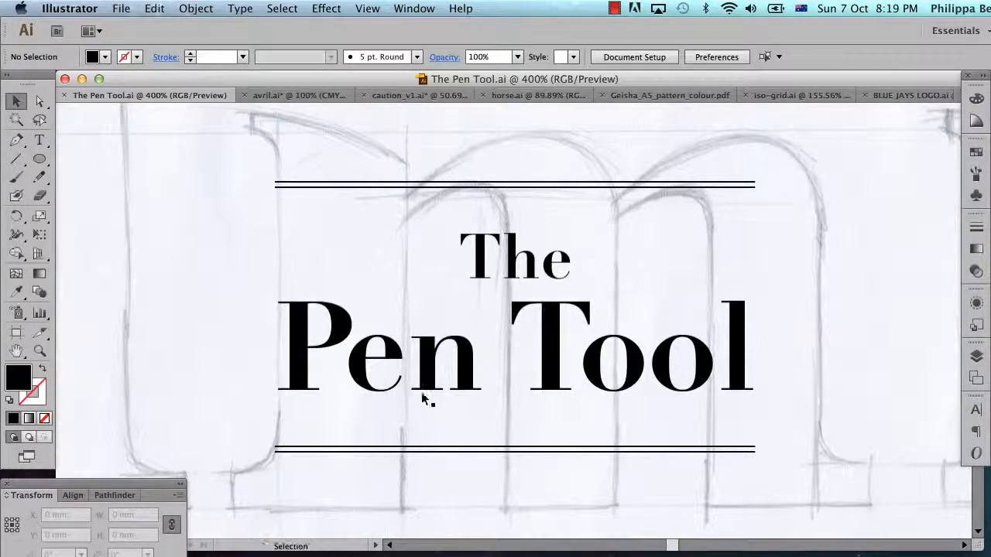
Look through the other open artworks, from avril.ai to BLUE JAYS LOGO.ai, and return to The Pen Tool.ai.
left_click(290, 94)
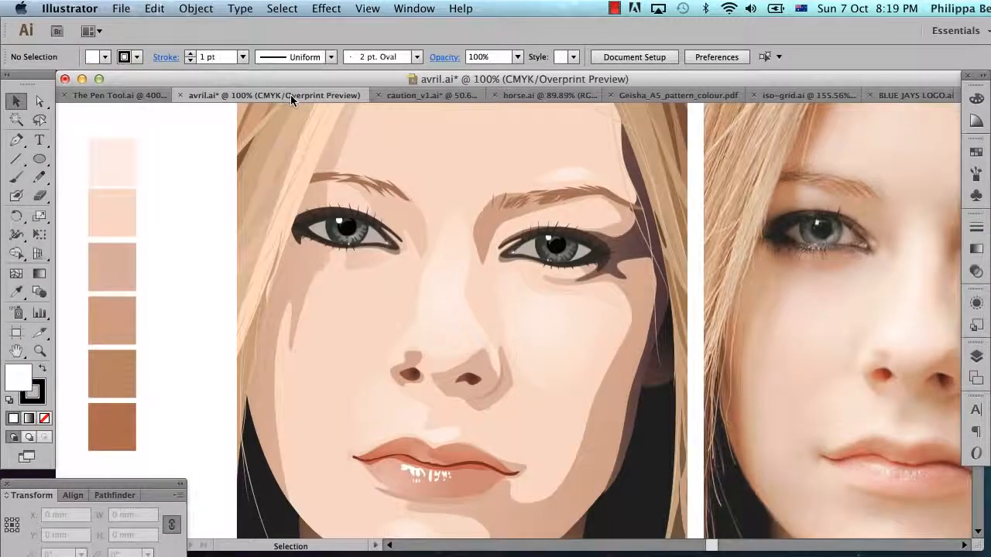
left_click(419, 96)
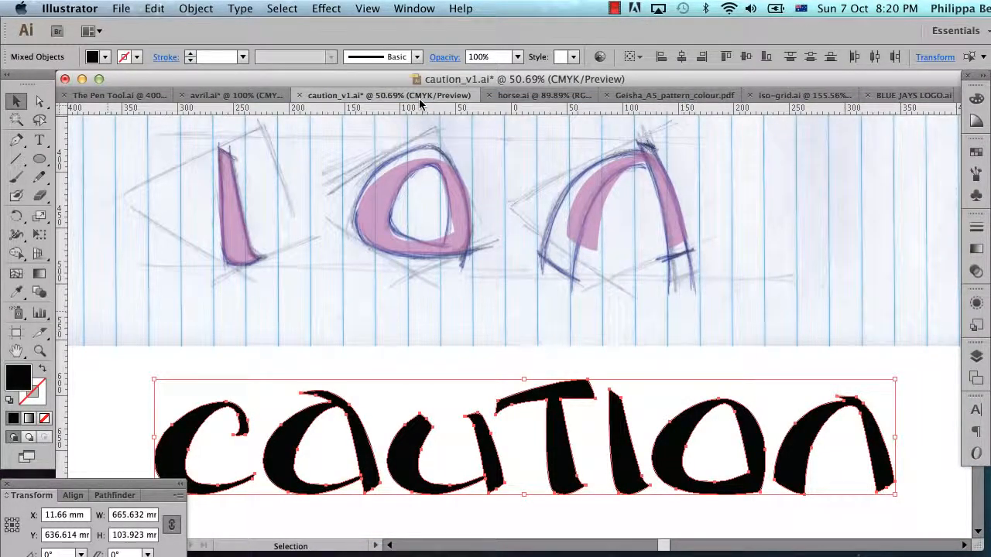
left_click(542, 96)
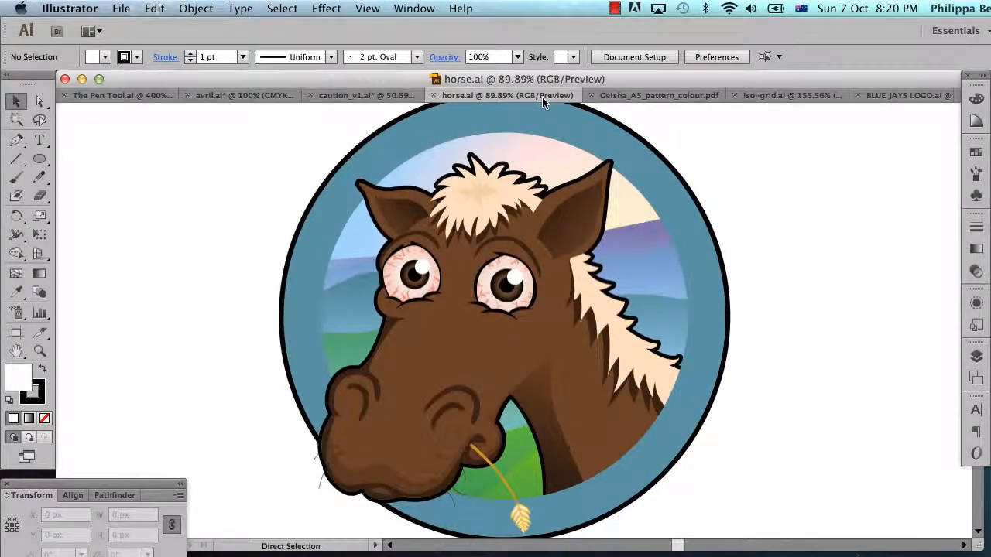
left_click(650, 97)
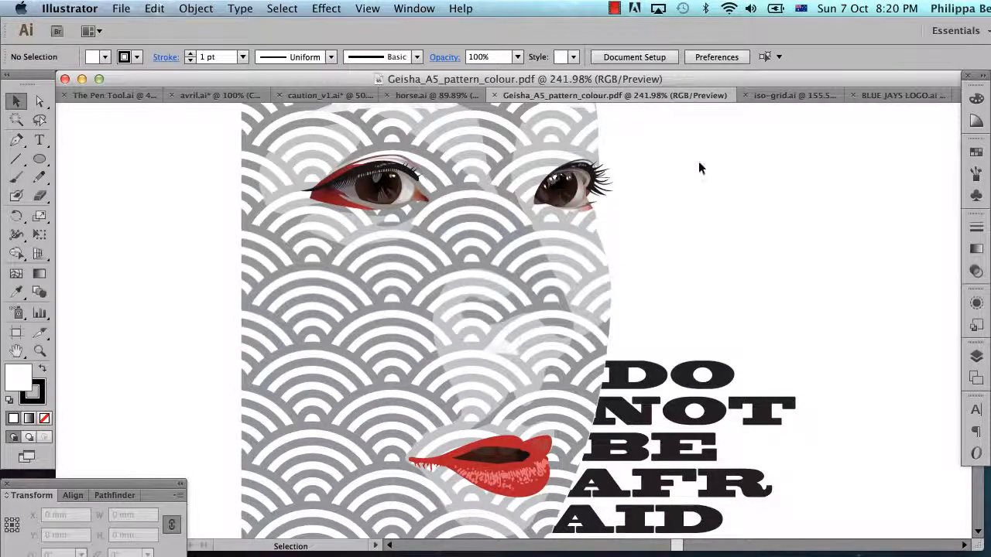
left_click(791, 96)
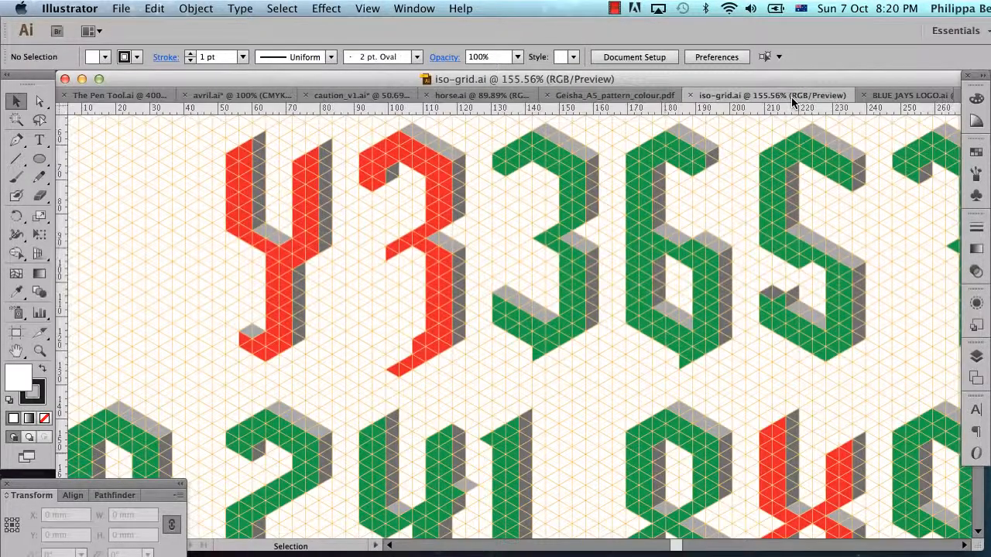
left_click(904, 96)
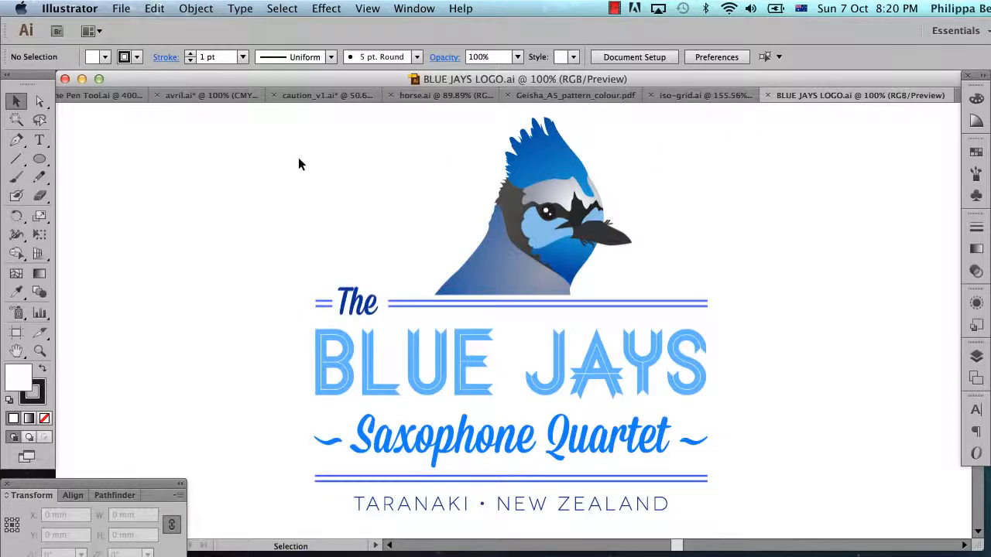
left_click(95, 96)
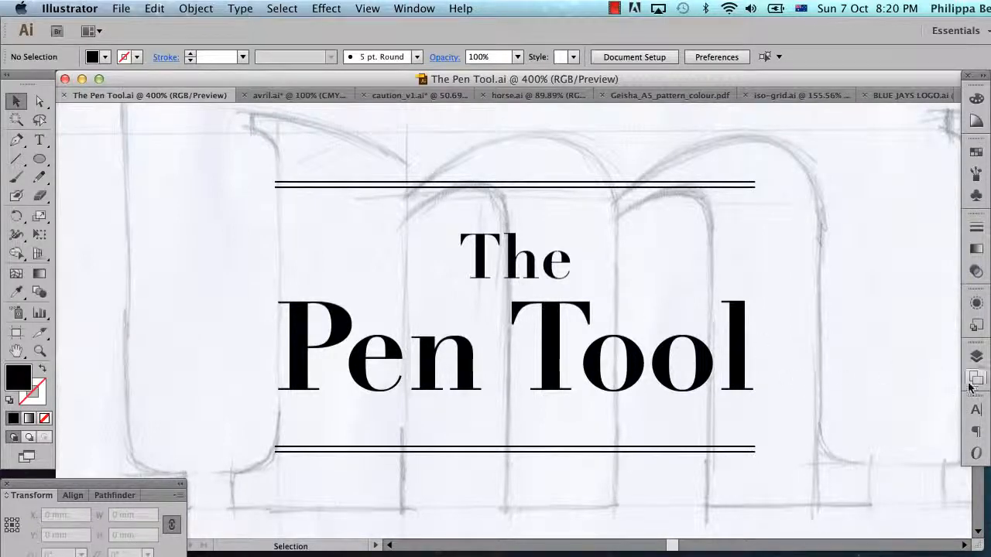
Hide the layers The Pen Tool and Layer 2 to leave a blank canvas.
left_click(975, 356)
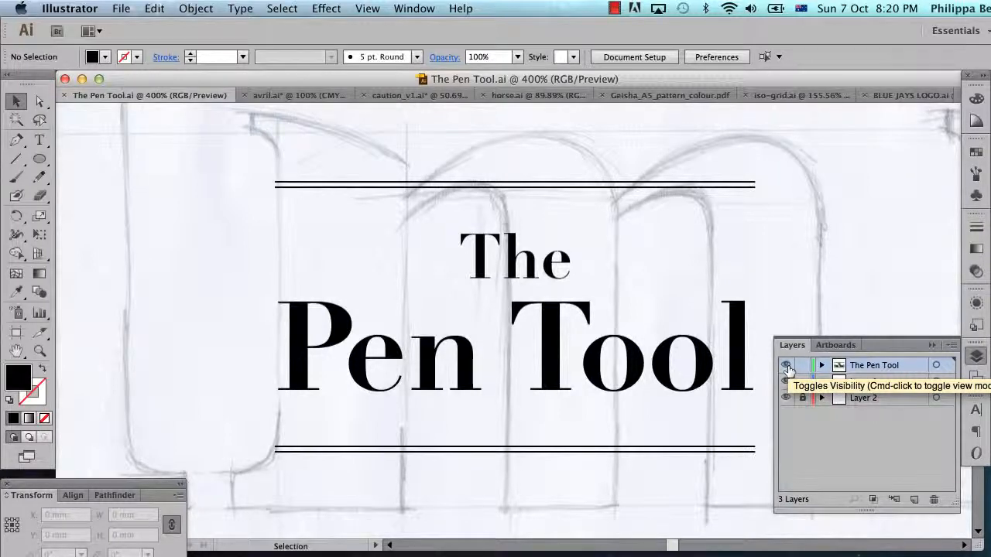
left_click(785, 365)
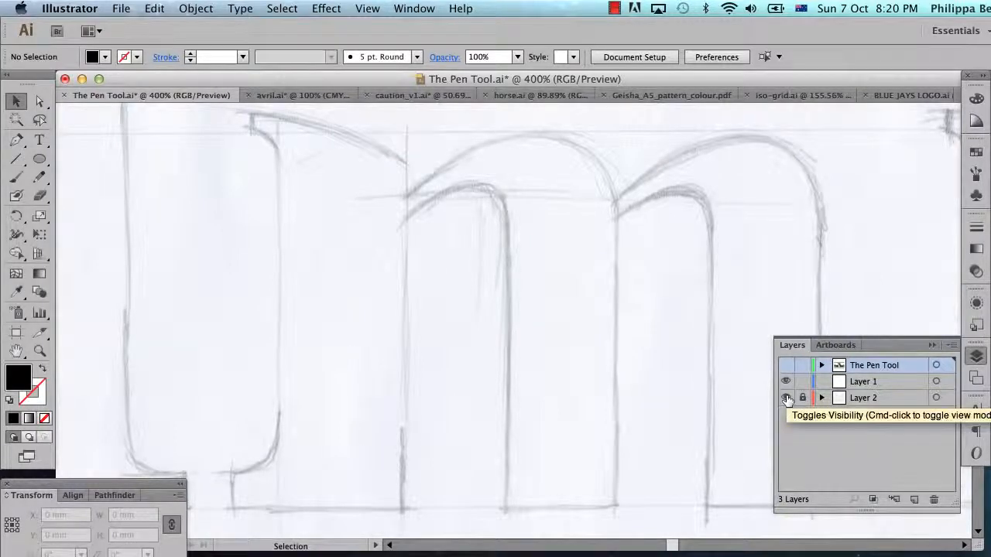
left_click(786, 398)
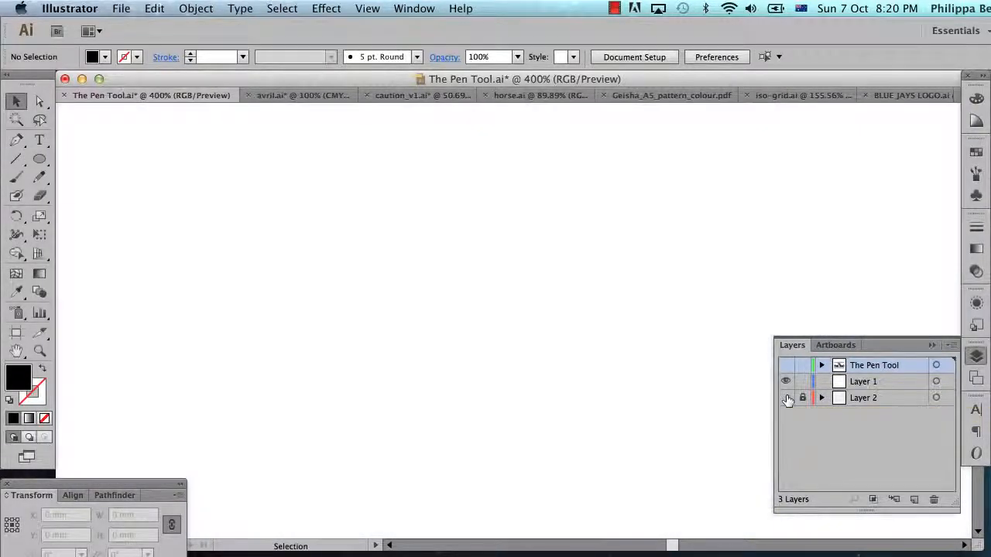
left_click(931, 346)
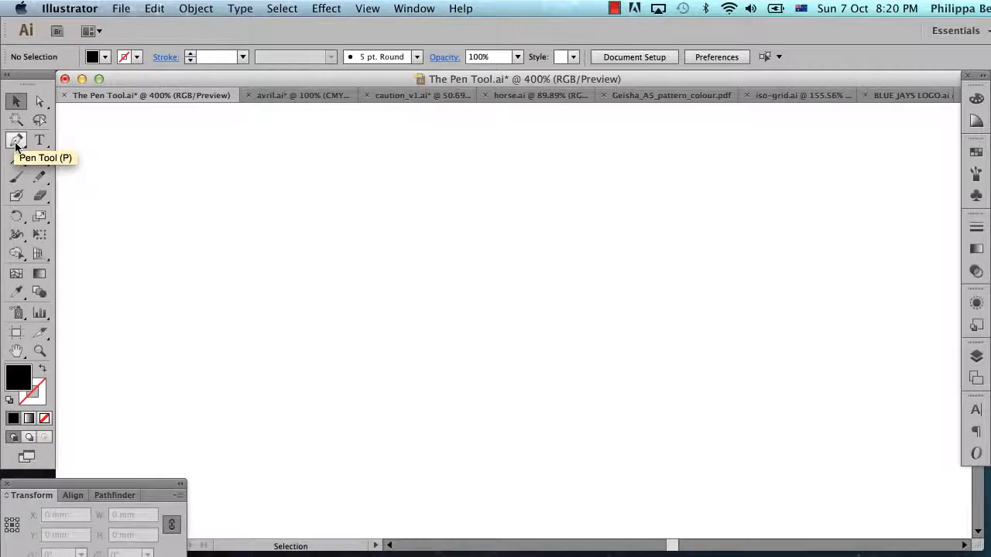
Activate the Pen tool, swap the colours to no fill with a black stroke, and make Layer 1 the active layer.
key("p")
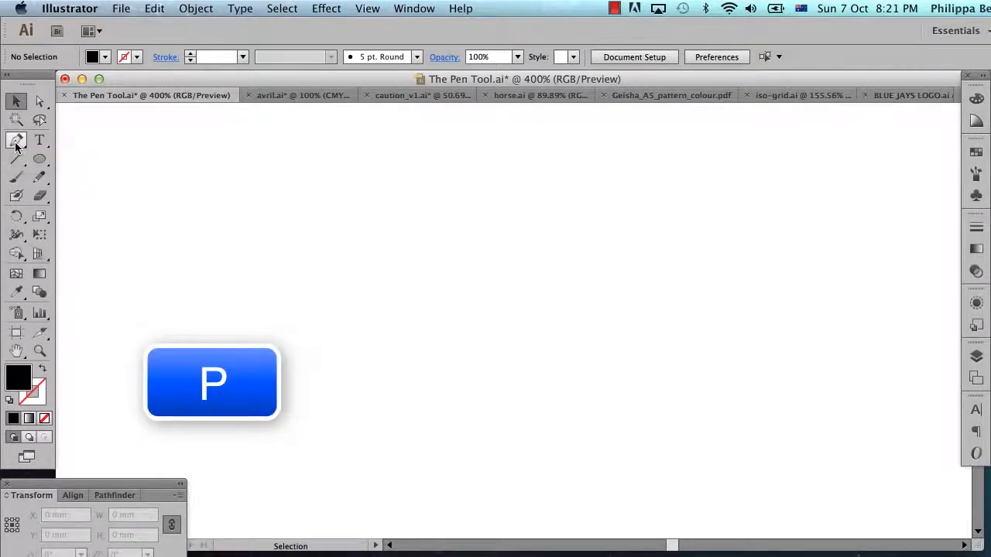
left_click(16, 142)
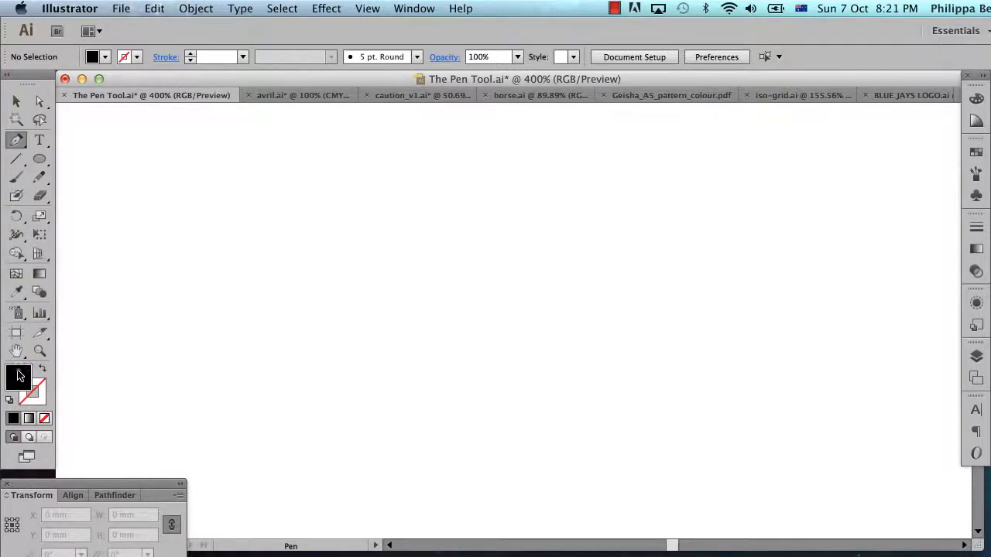
left_click(43, 371)
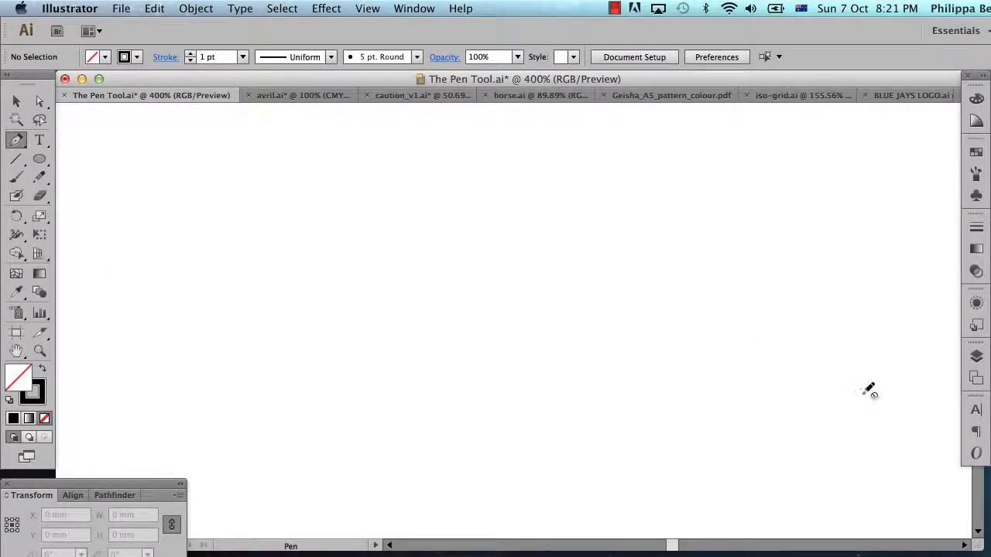
left_click(976, 355)
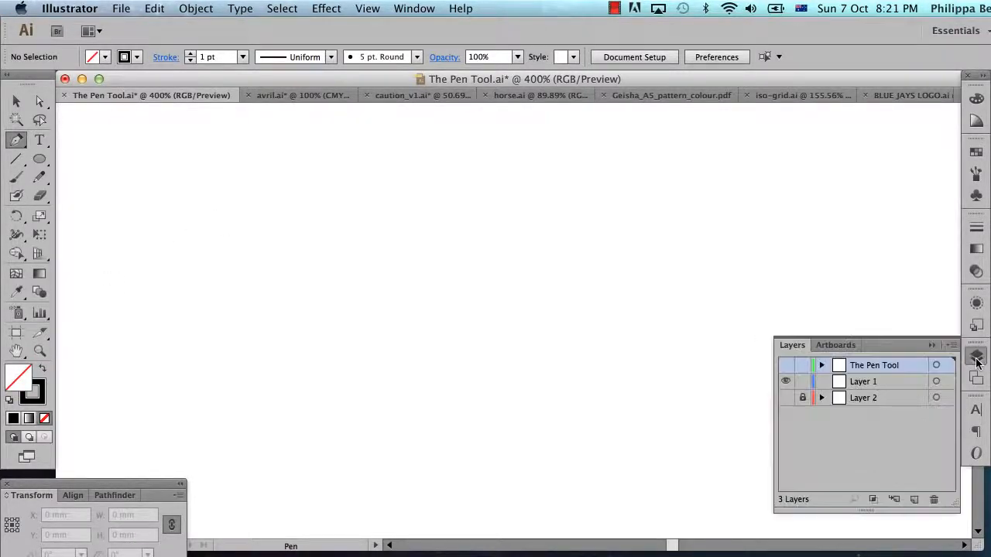
left_click(883, 382)
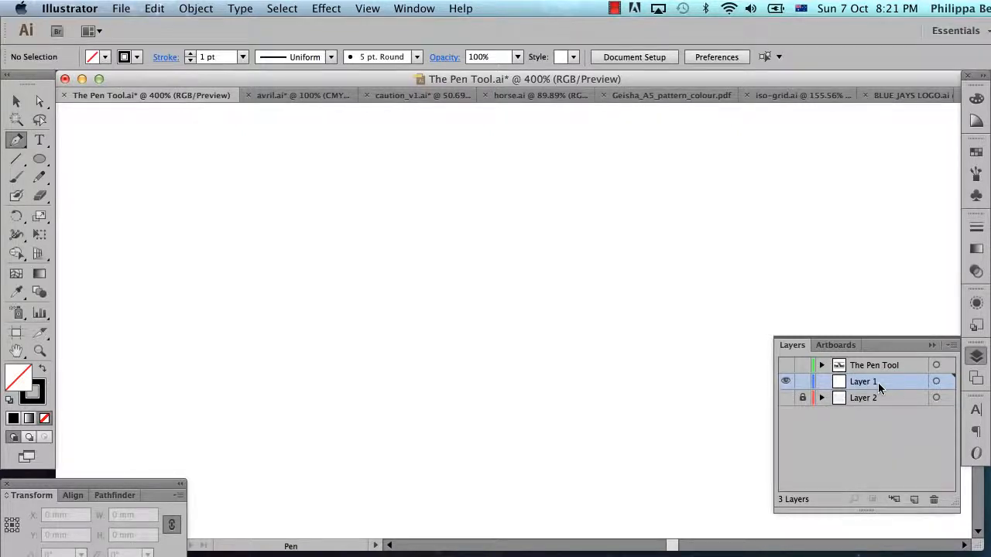
left_click(934, 345)
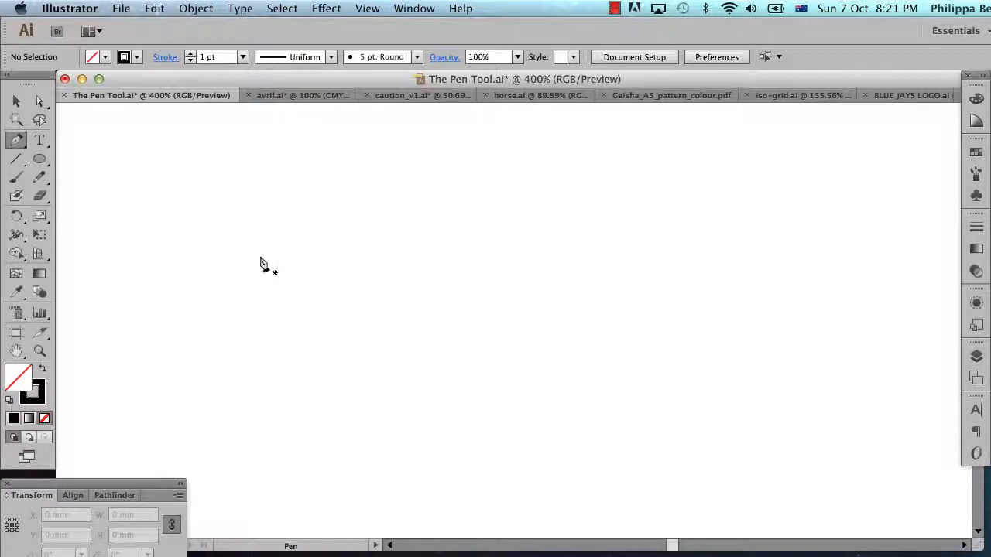
Draw a closed, irregular zigzag shape with 12 corner points and straight segments across the upper half of the canvas.
left_click(220, 239)
left_click(374, 182)
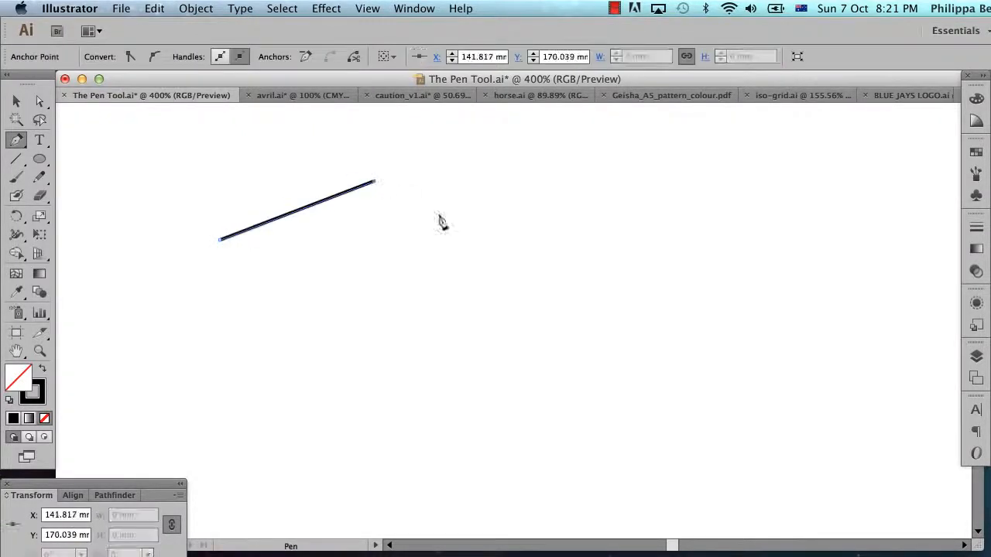
left_click(501, 252)
left_click(637, 196)
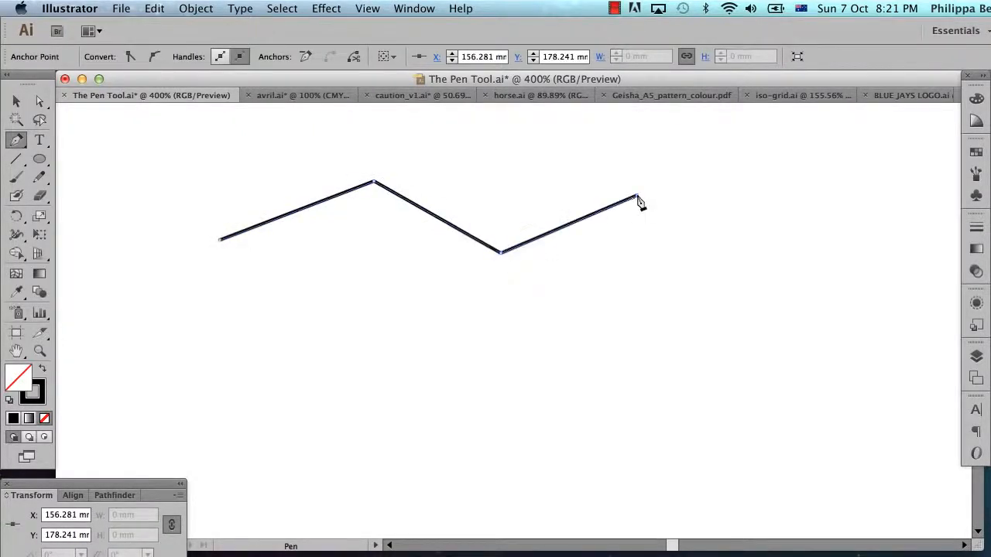
left_click(757, 253)
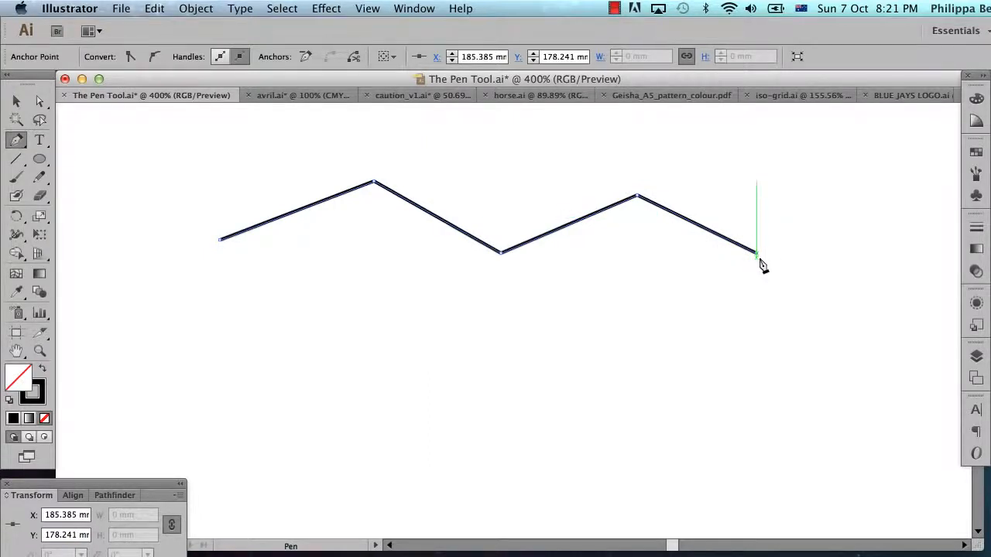
left_click(743, 352)
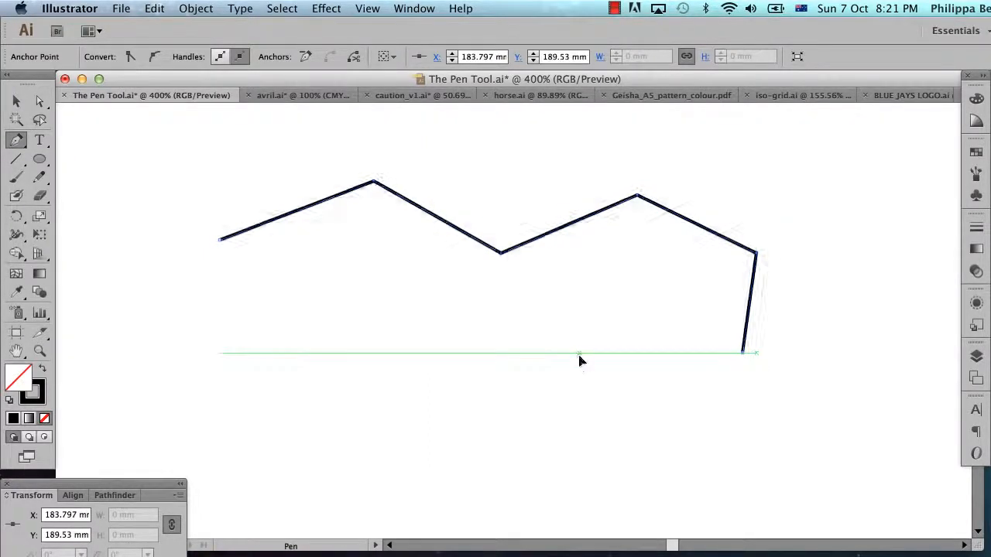
left_click(580, 352)
left_click(577, 295)
left_click(464, 315)
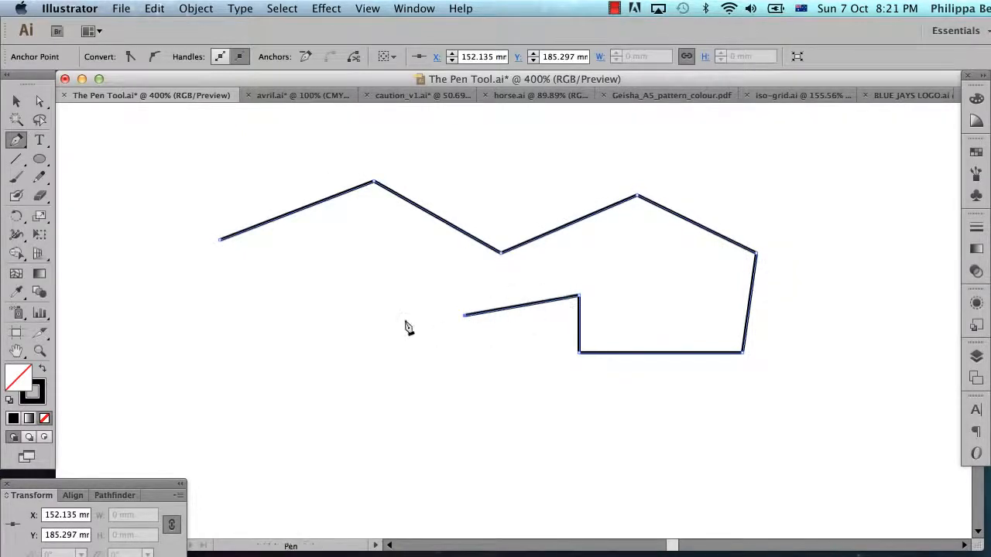
left_click(370, 269)
left_click(248, 337)
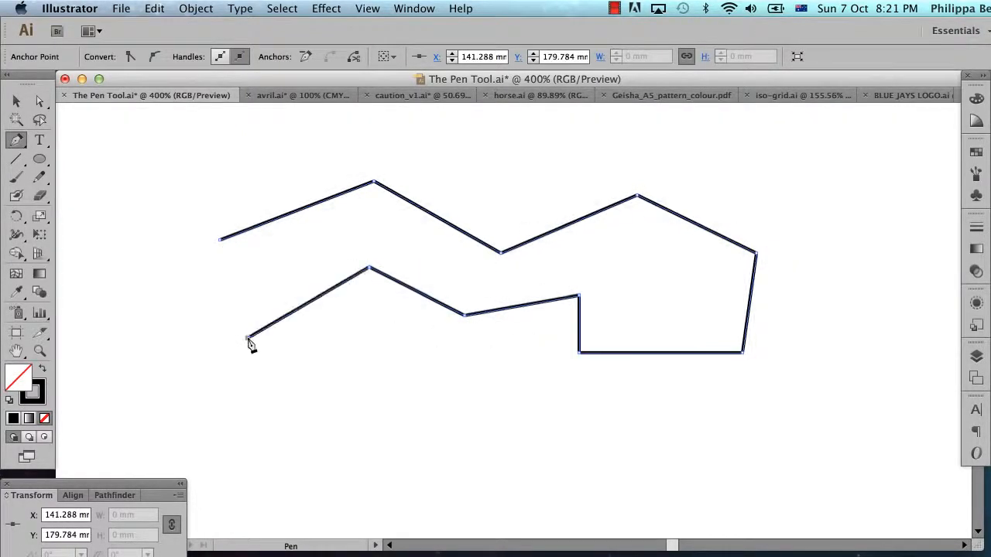
left_click(182, 307)
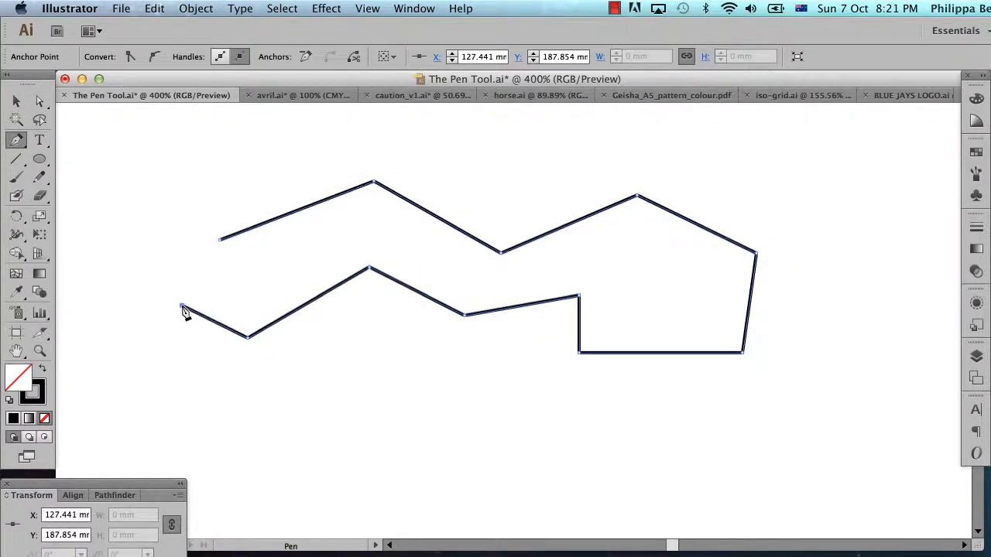
left_click(221, 242)
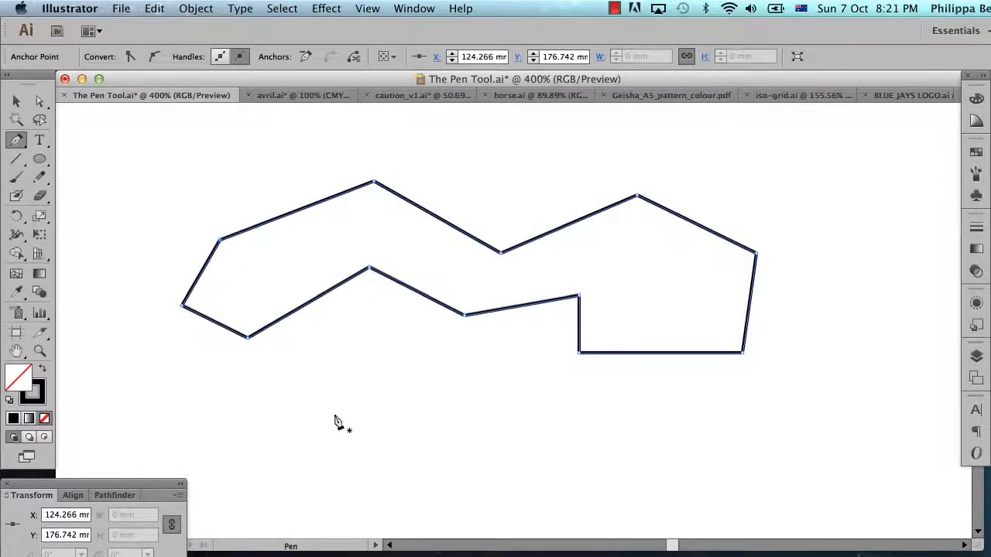
Draw an open path of nine corner points below the closed shape, and deselect it to end the path.
left_click(312, 394, "super")
left_click(310, 389)
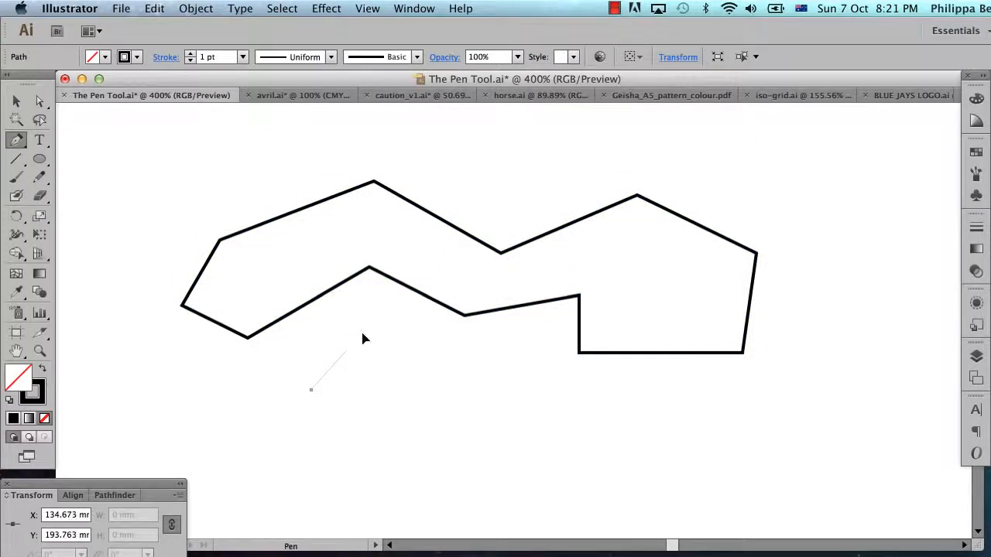
left_click(361, 334)
left_click(457, 370)
left_click(513, 424)
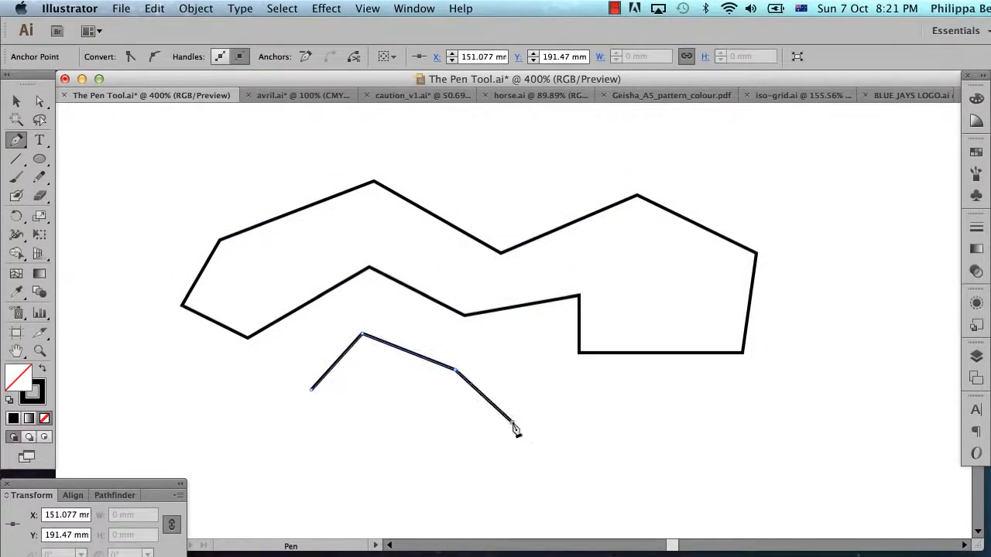
left_click(606, 413)
left_click(614, 463)
left_click(486, 469)
left_click(417, 412)
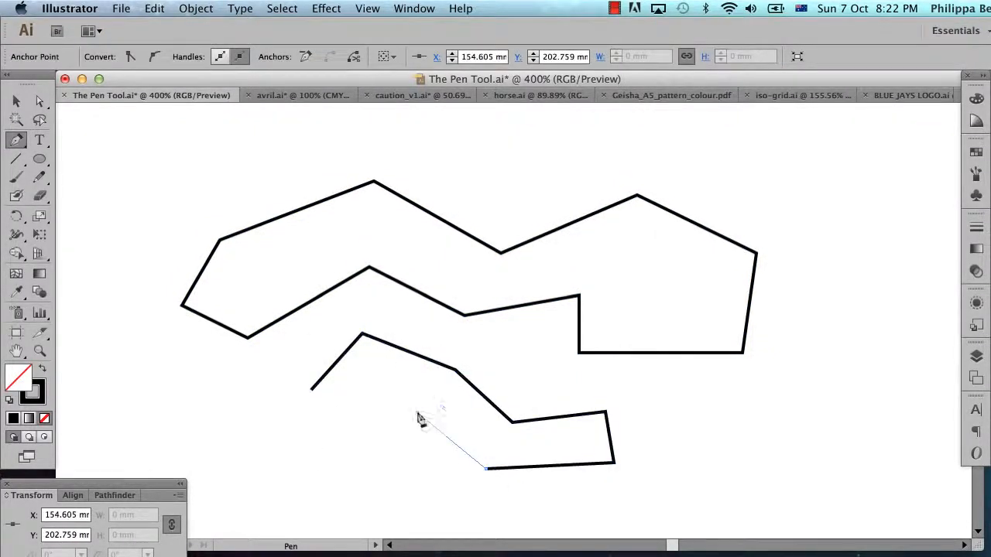
left_click(345, 443)
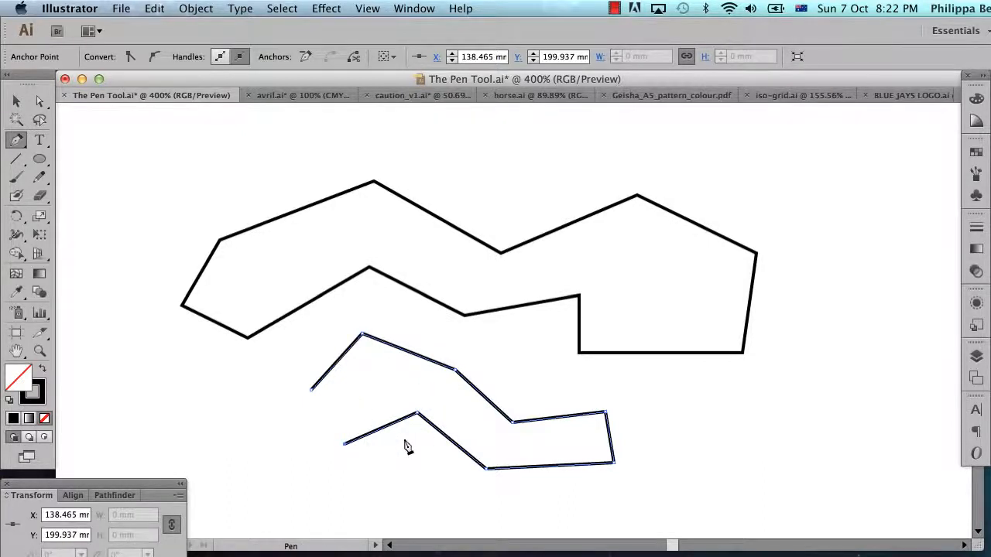
left_click(284, 9)
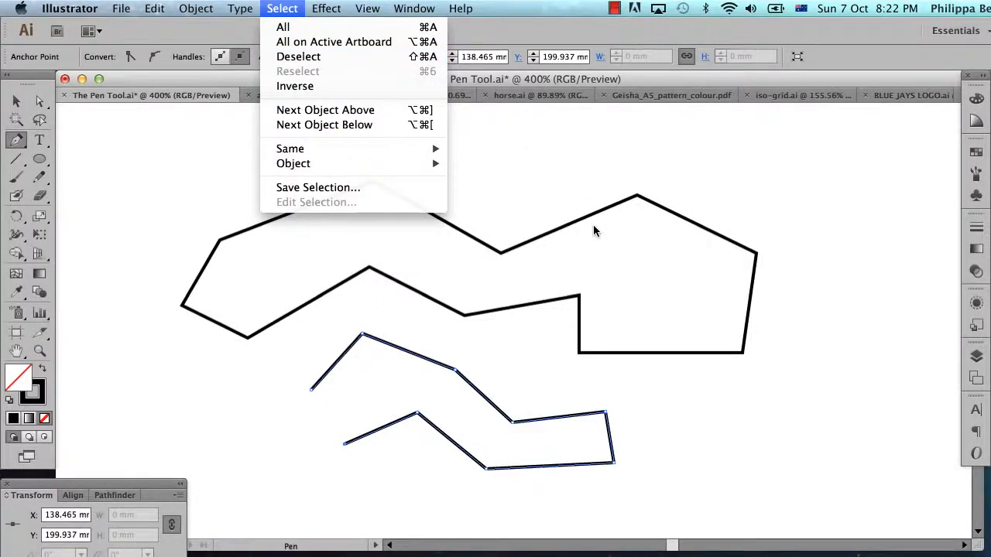
key("shift+super+a")
Draw a six-point path of straight segments outlining a small polygon beneath the right end of the closed shape.
left_click(671, 409)
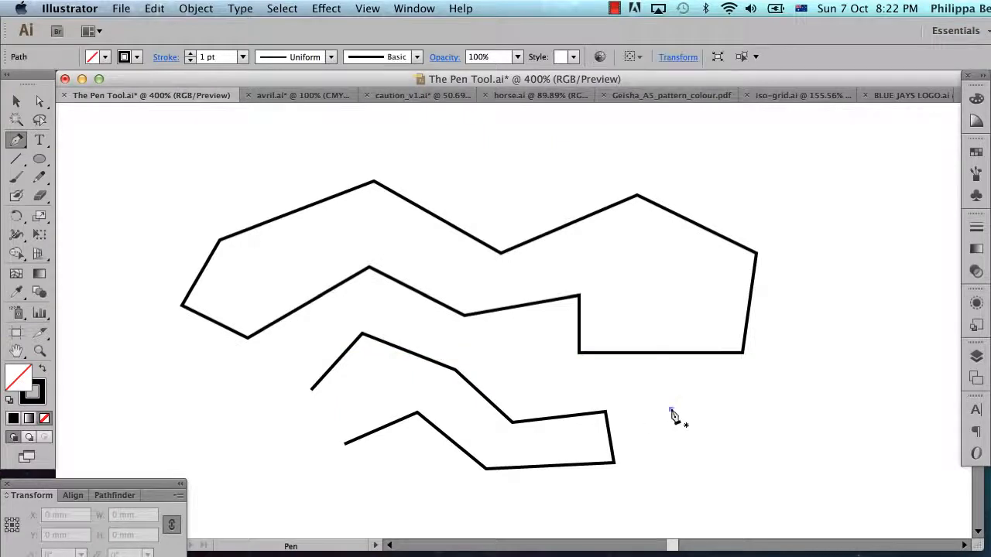
left_click(748, 378)
left_click(811, 422)
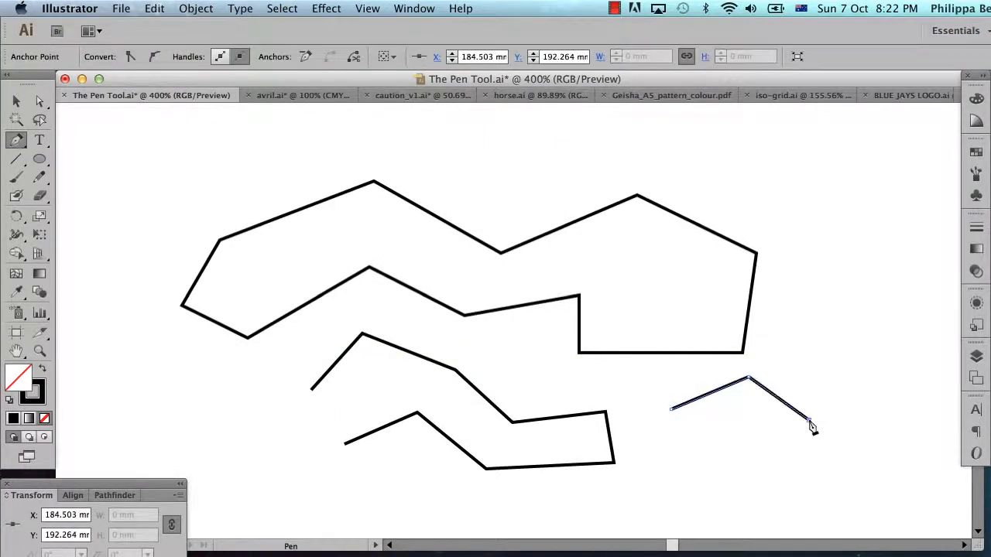
left_click(751, 475)
left_click(682, 469)
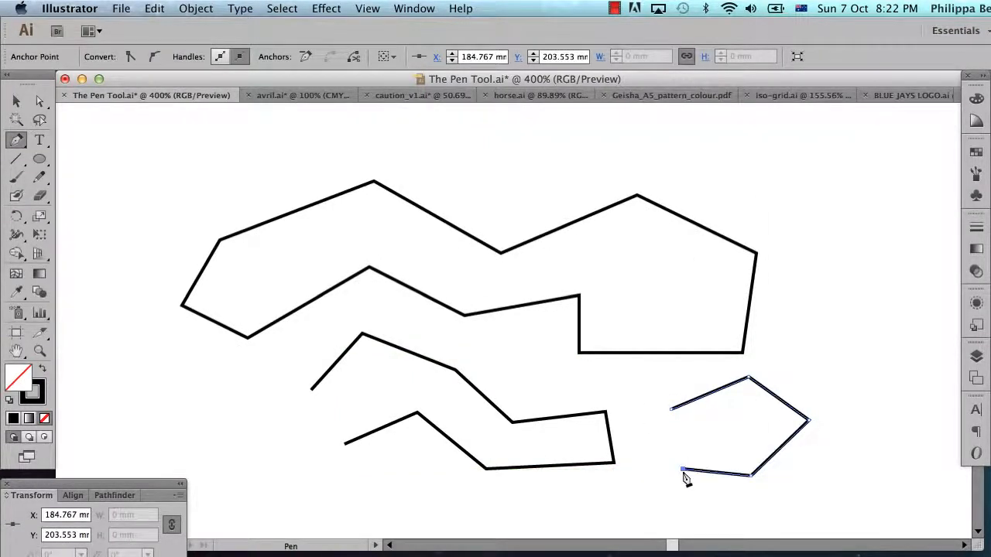
left_click(647, 442)
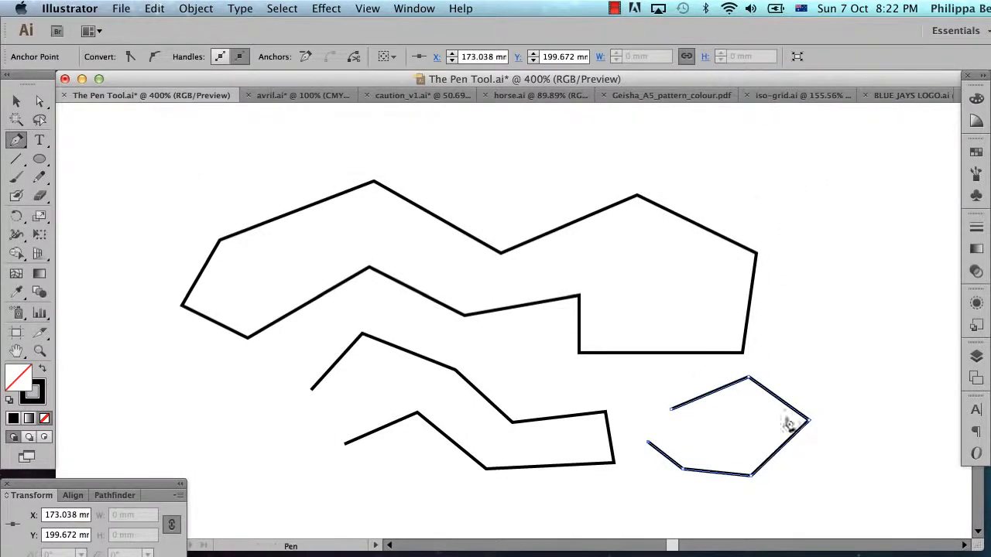
Continue the polygon's path past its starting point with four more corner points toward the canvas's upper-right area.
left_click(815, 235)
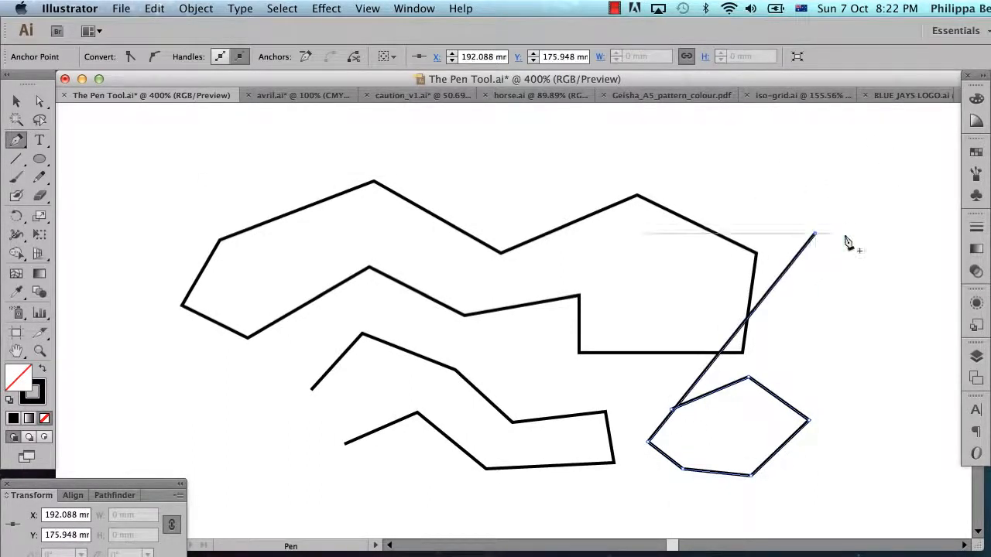
left_click(907, 224)
left_click(907, 180)
left_click(865, 147)
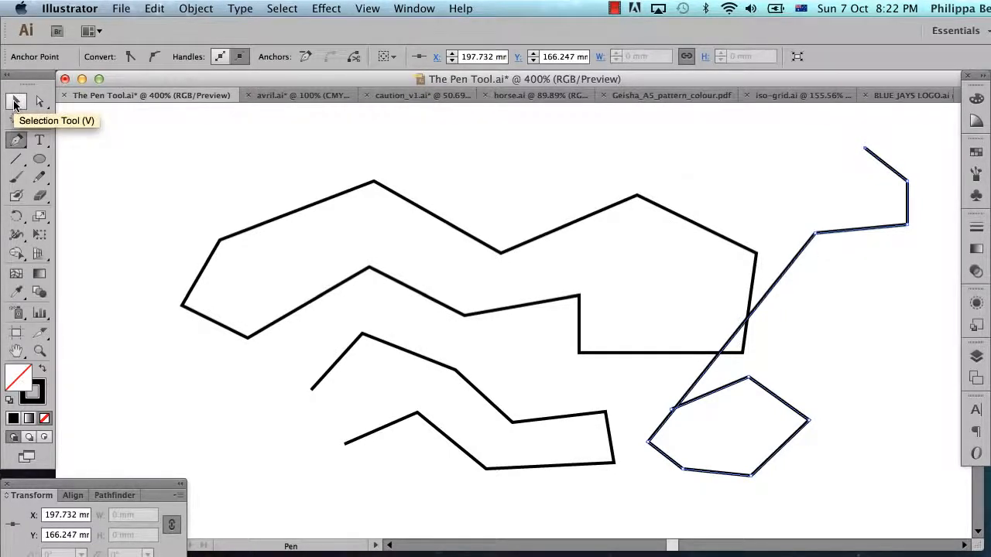
Select all the paths on the canvas with the Selection tool and delete them.
key("v")
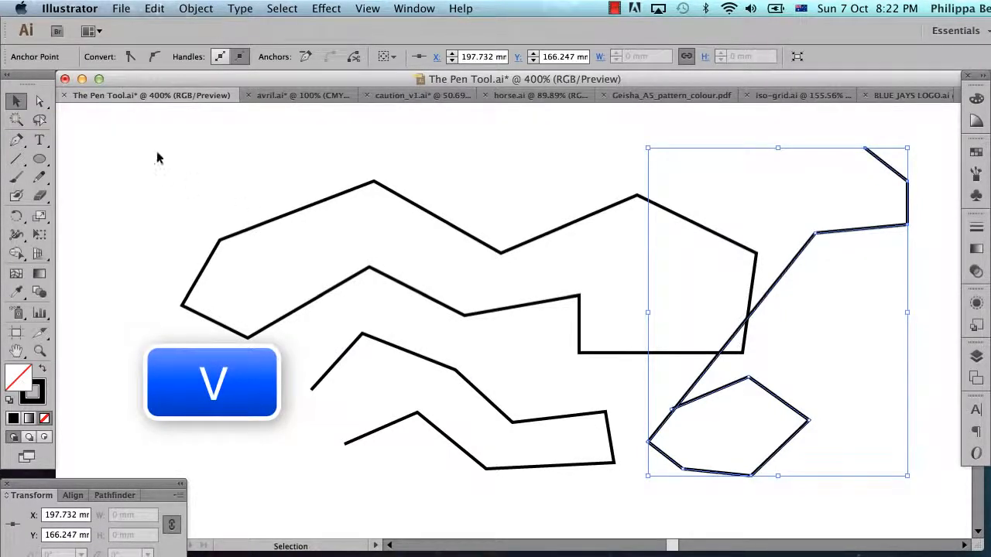
left_click_drag(158, 154, 940, 485)
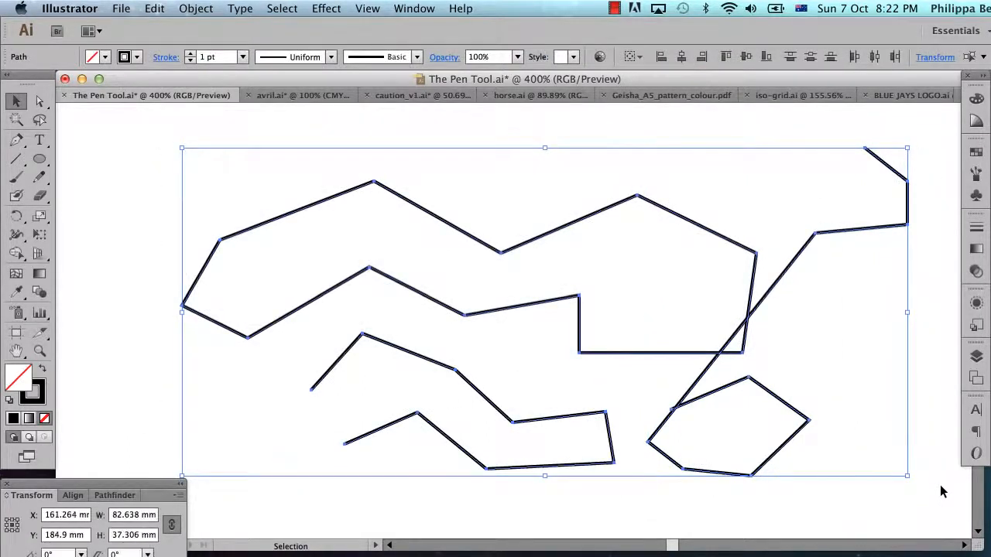
key("Delete")
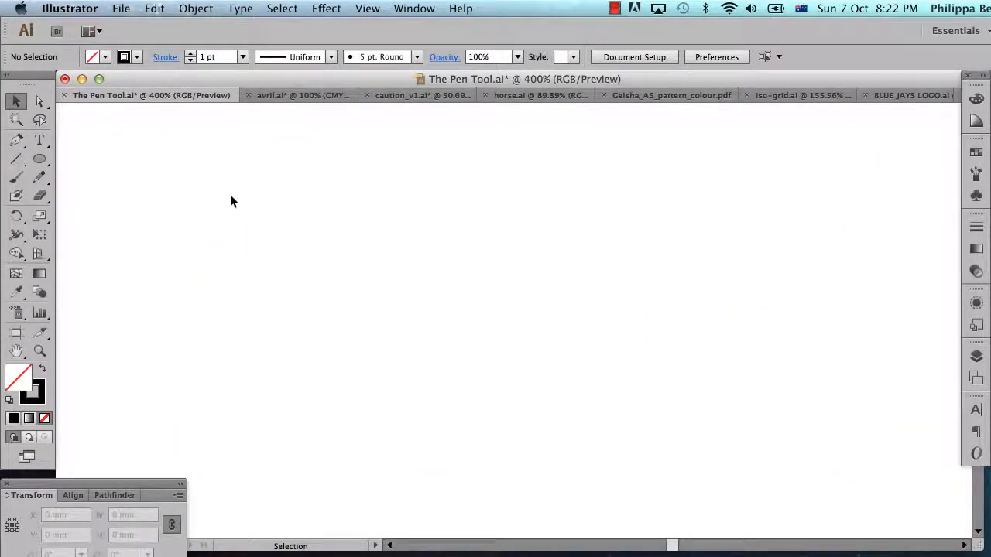
With the Pen tool constrained to 45° increments, draw a shape's upper outline with eight corner points, from about X 127 mm to X 190 mm.
left_click(20, 143)
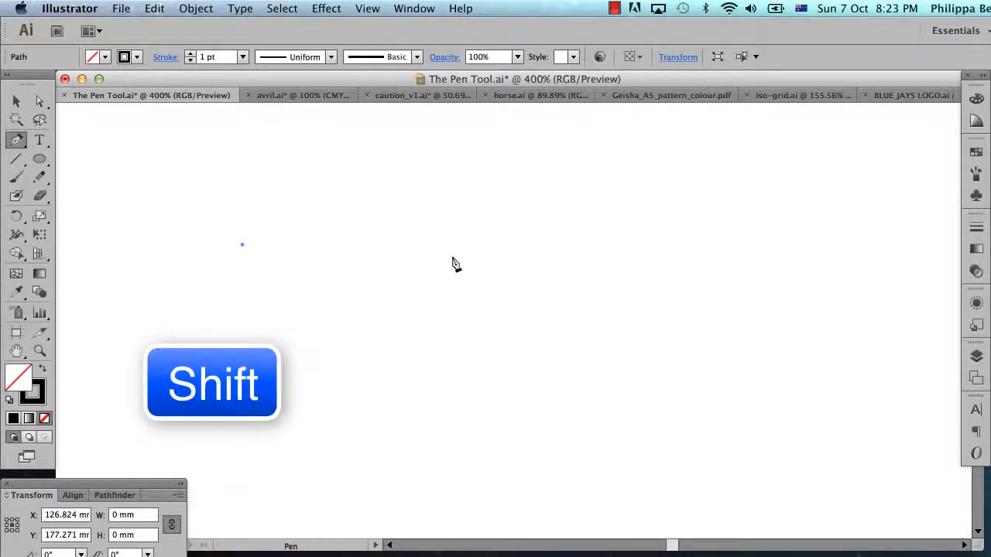
left_click(408, 244)
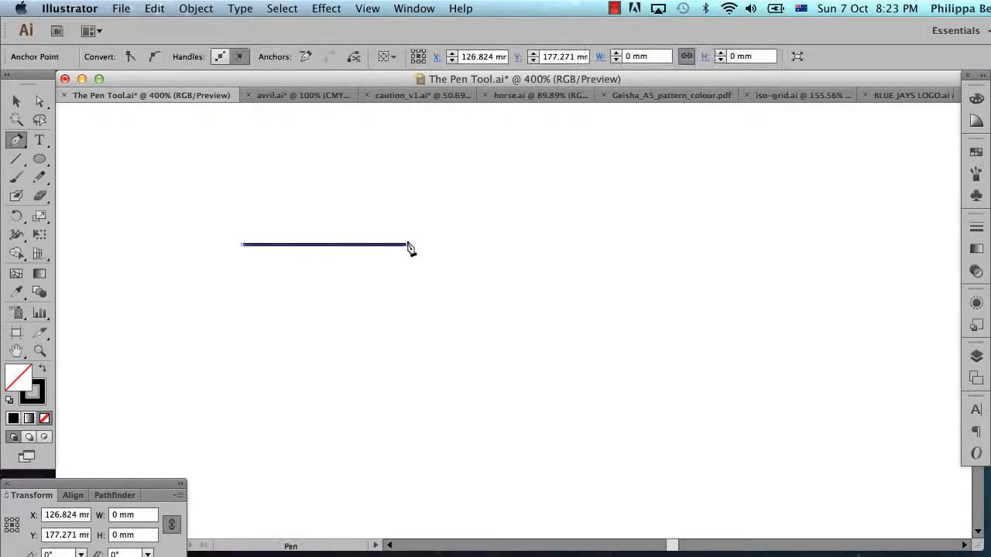
left_click(408, 348)
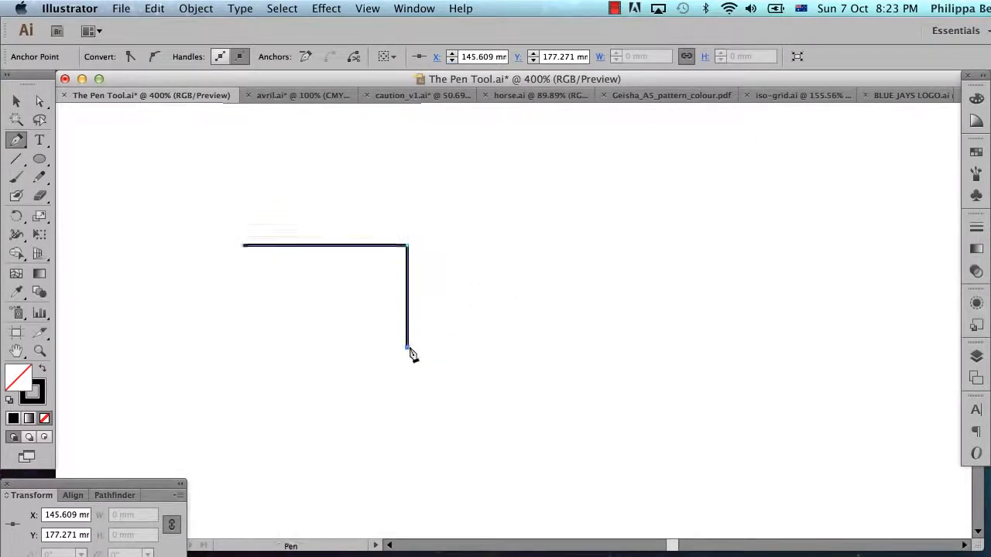
left_click(534, 271, "shift")
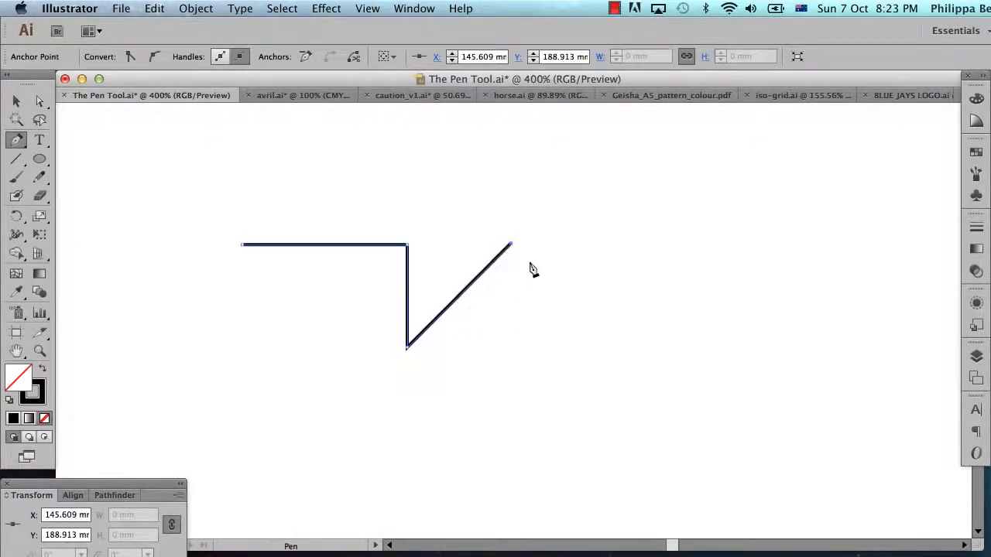
left_click(599, 331, "shift")
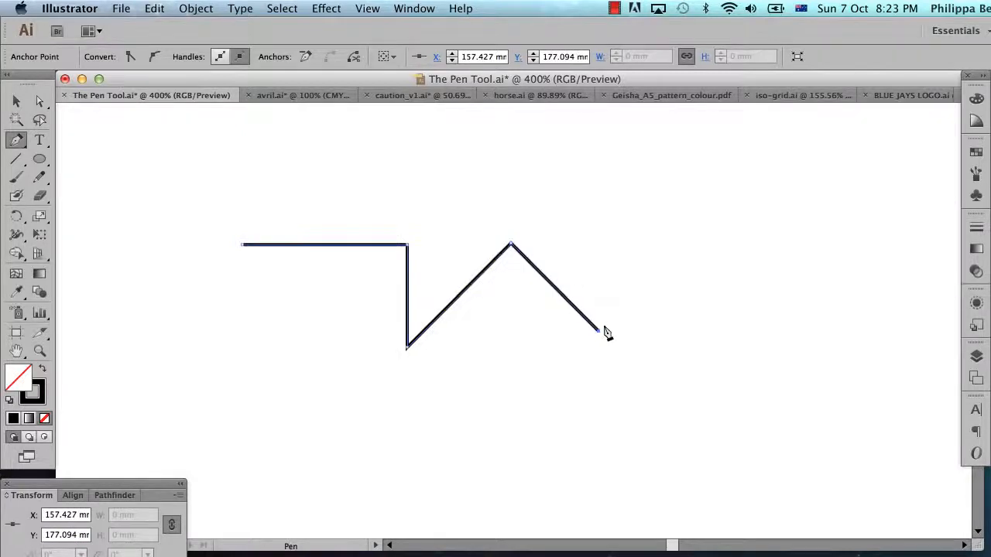
left_click(694, 333)
left_click(693, 252)
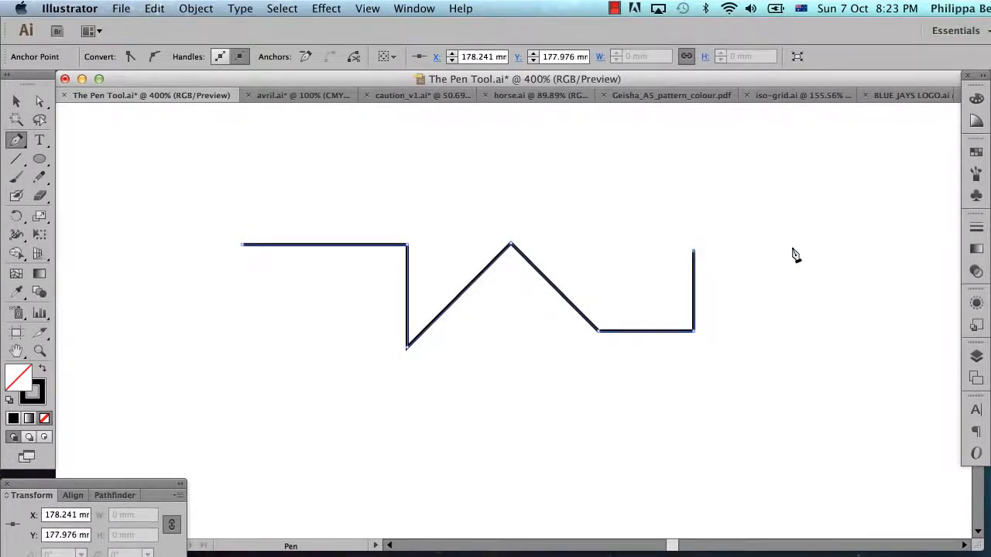
left_click(795, 252)
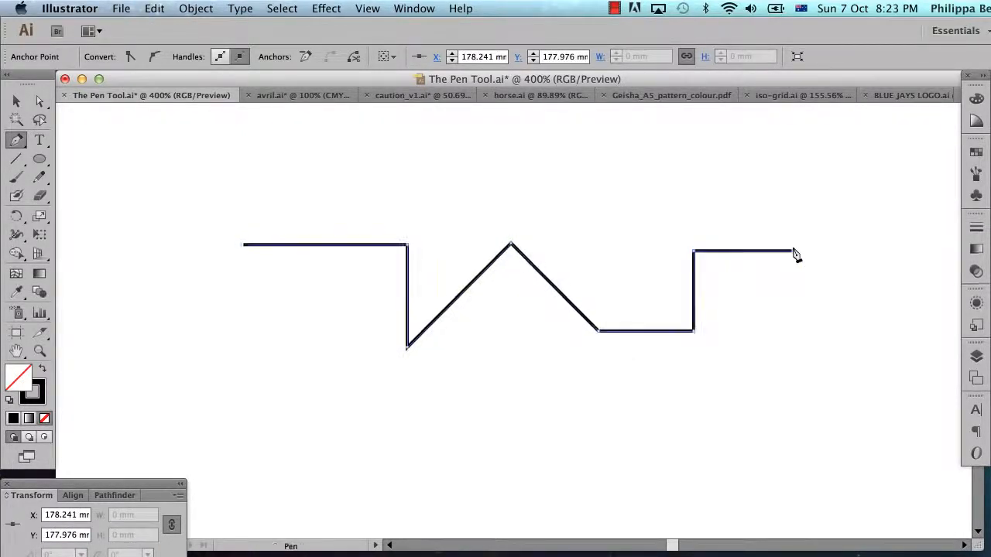
Continue the outline down and back along the lower side with nine more corner points, and close it at the starting point.
left_click(807, 425, "shift")
left_click(699, 430, "shift")
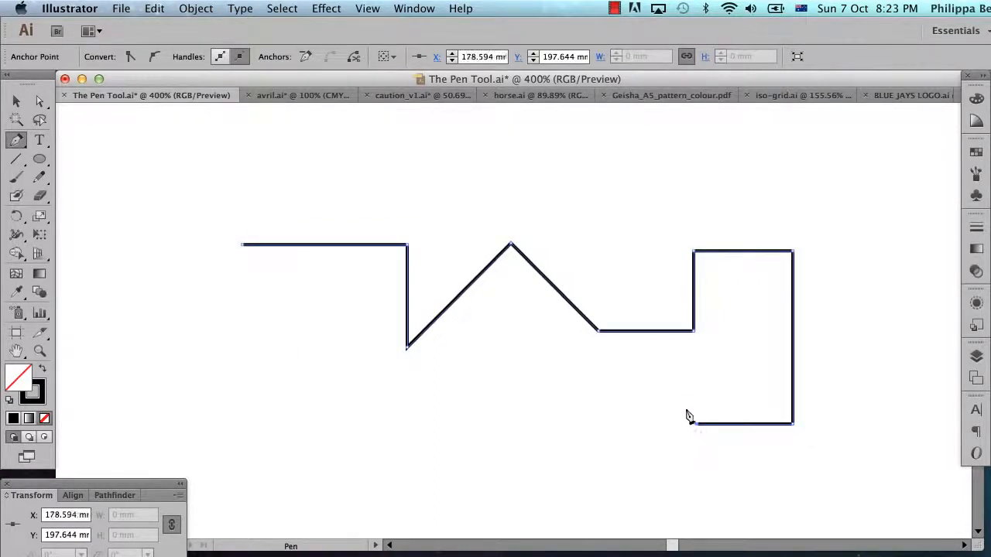
left_click(649, 377, "shift")
left_click(601, 424, "shift")
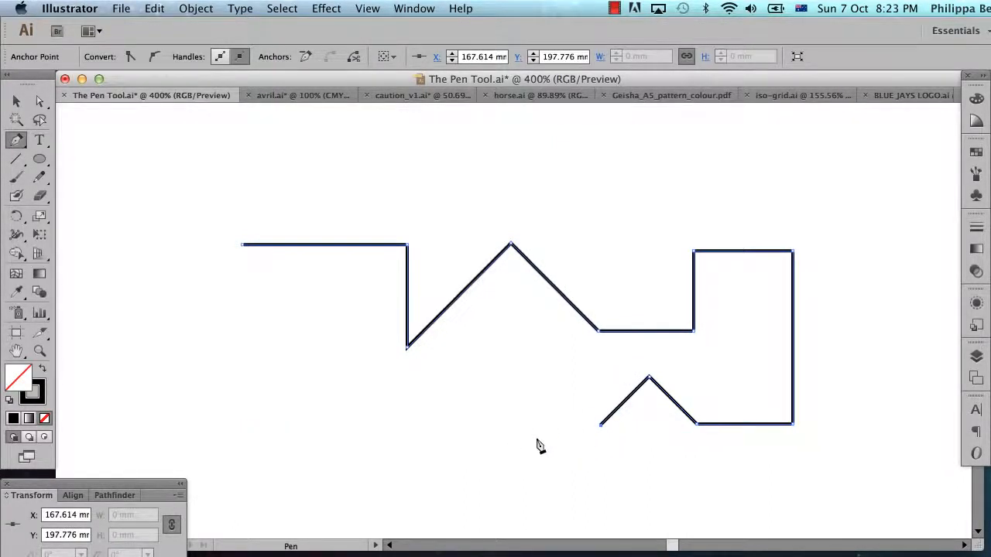
left_click(494, 426, "shift")
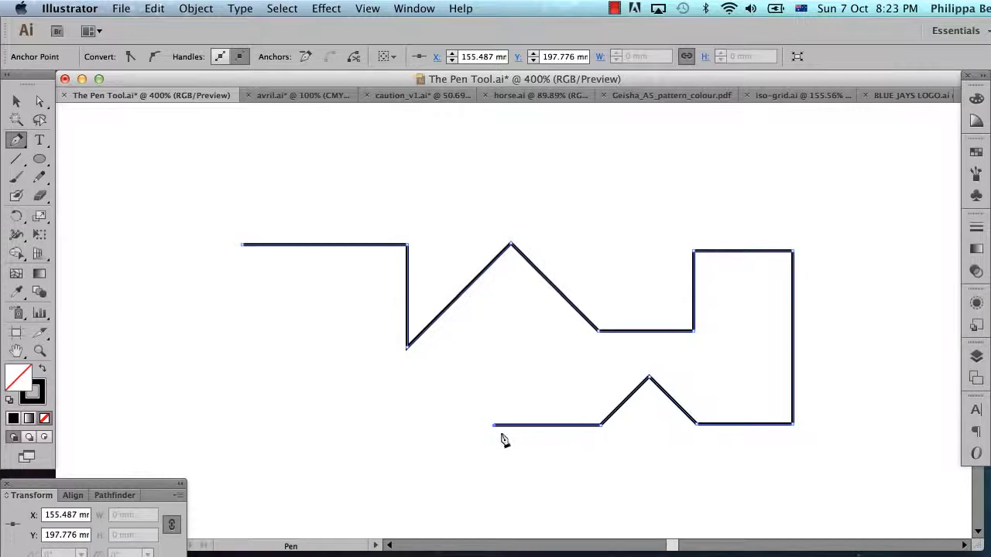
left_click(446, 378)
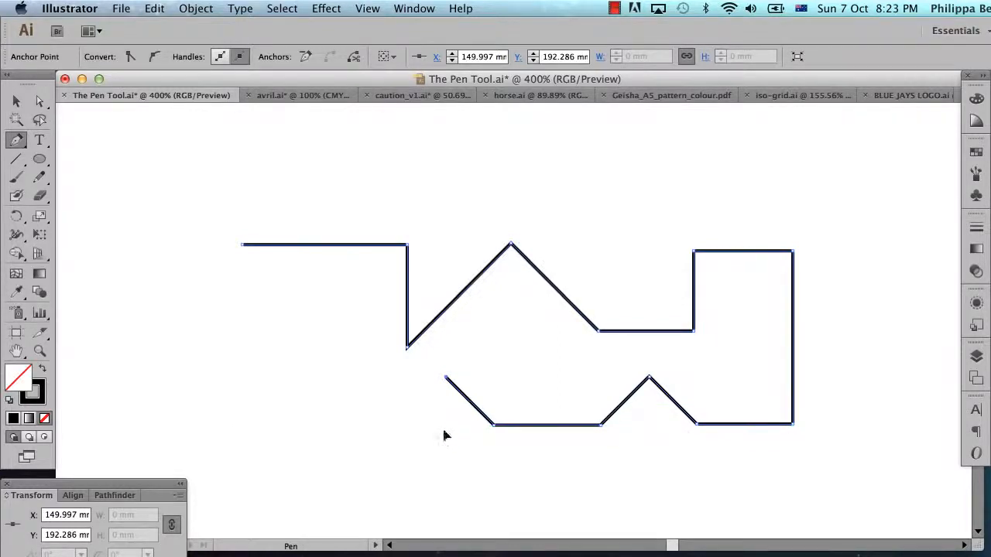
left_click(446, 430)
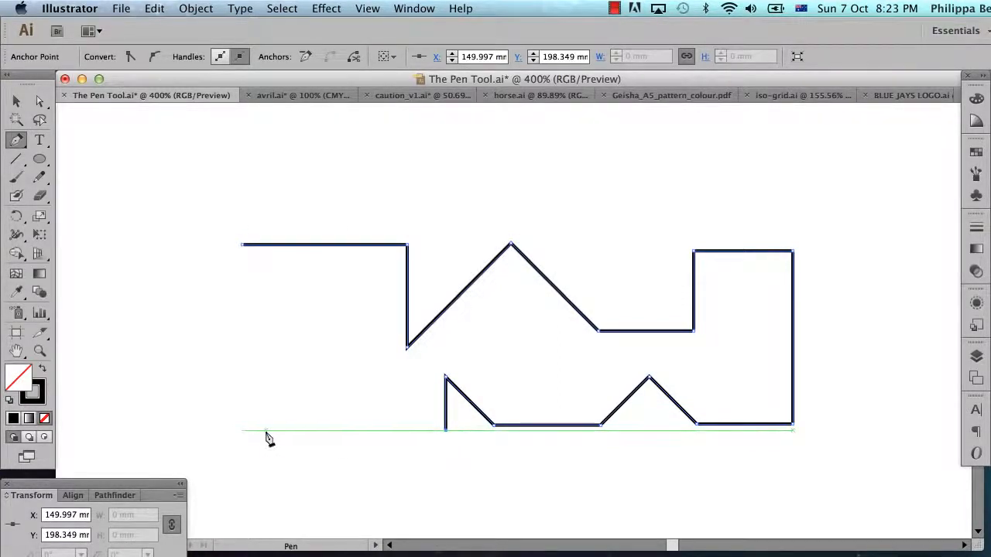
left_click(229, 429)
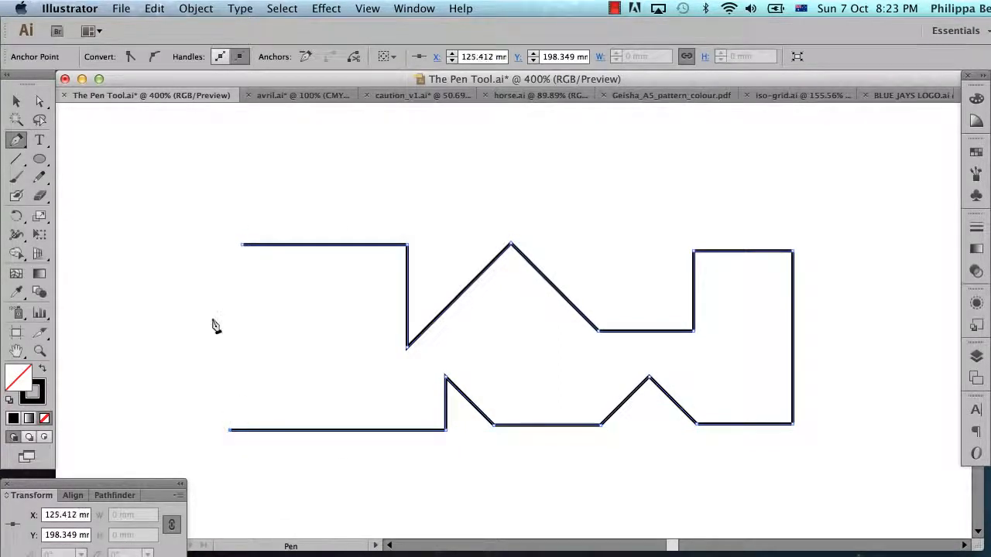
left_click(229, 261)
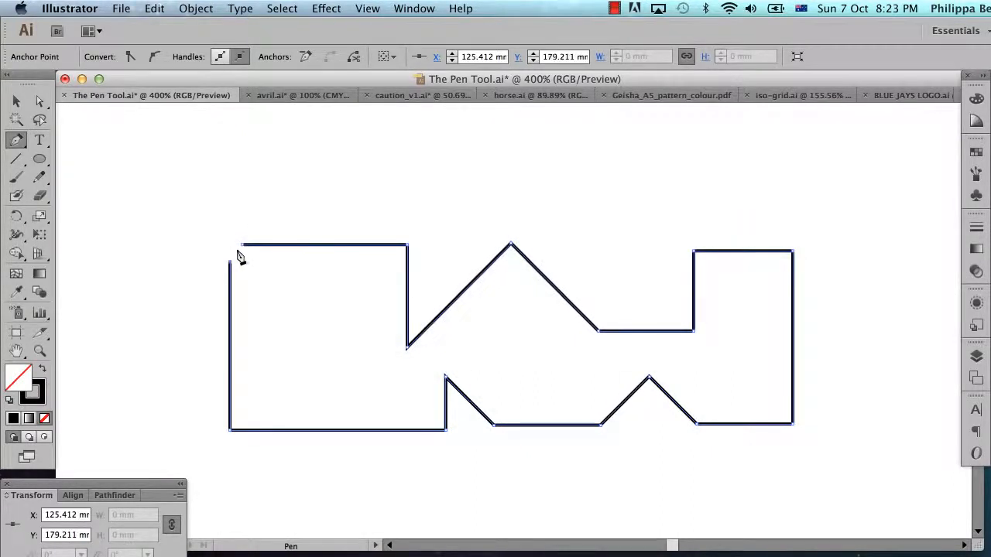
left_click(242, 247)
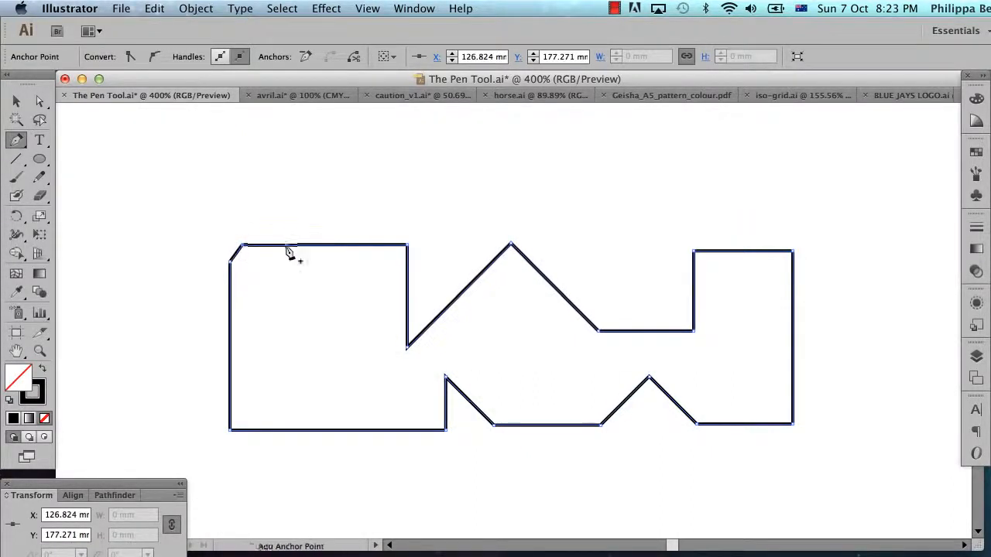
Move the shape's upper peak anchor point with the Direct Selection tool to about X 162 mm, Y 171 mm.
left_click(19, 103)
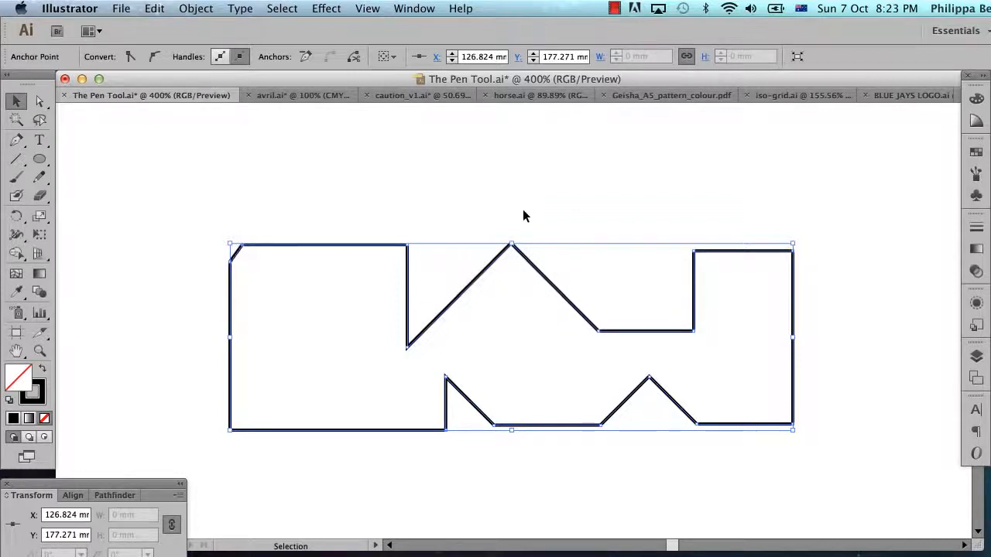
left_click(41, 103)
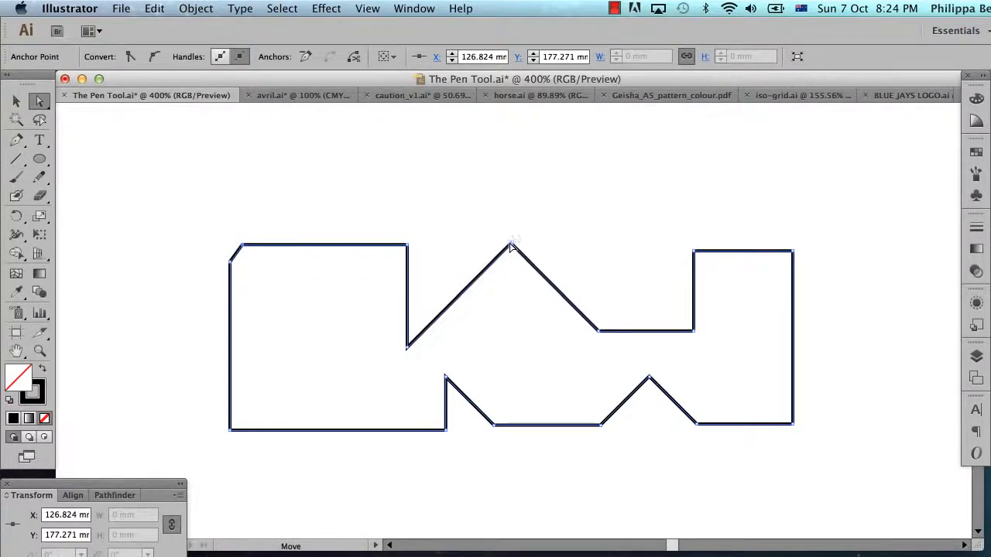
left_click_drag(510, 247, 548, 187)
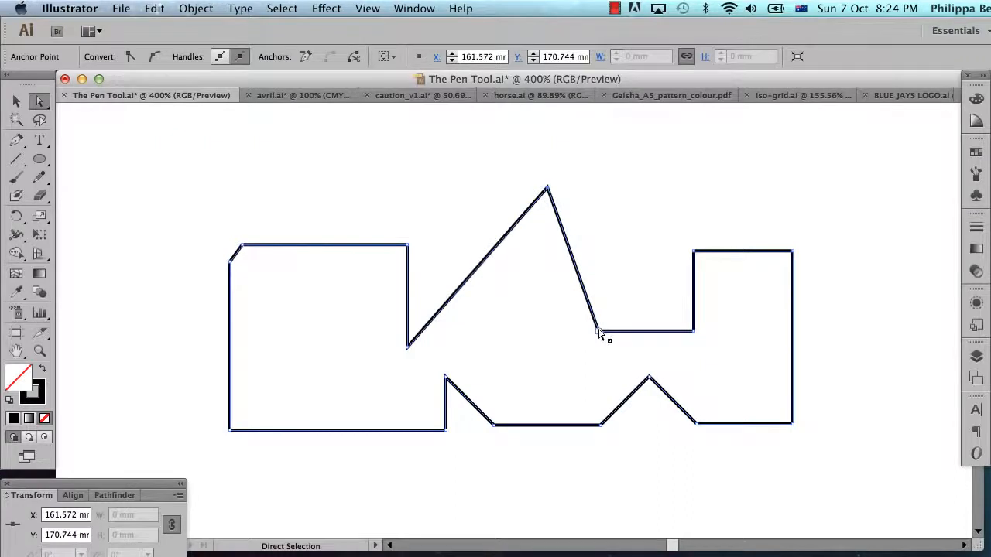
left_click_drag(601, 332, 490, 320)
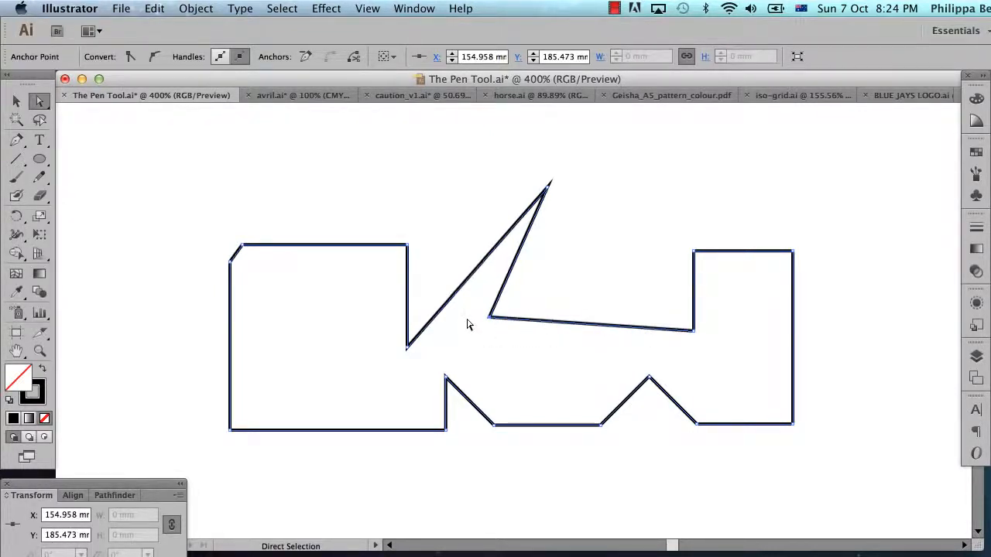
key("super+z")
key("super+z")
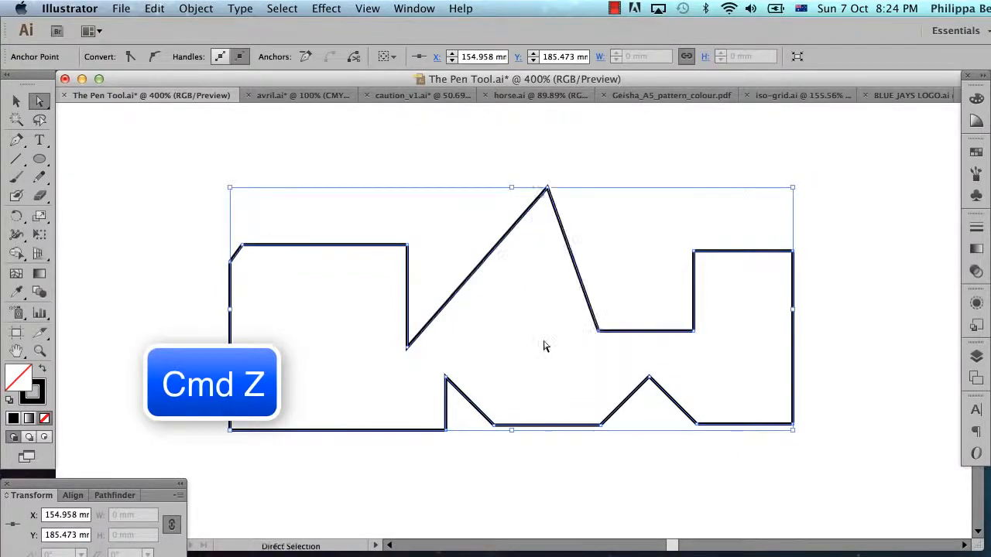
Move the inner corner right of the peak horizontally to about X 156 mm, and the right block's upper-left corner vertically to about Y 171 mm.
left_click_drag(598, 335, 496, 334)
key("shift")
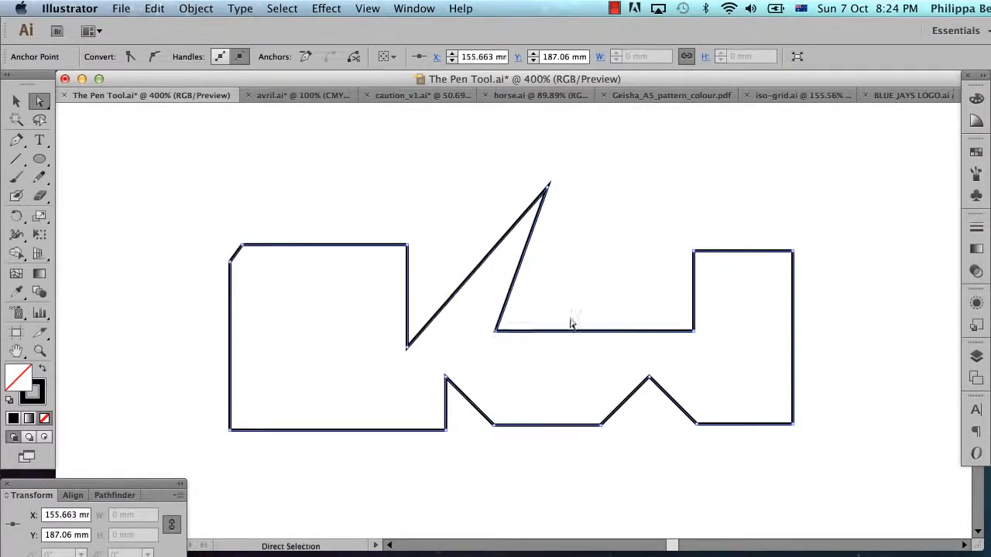
left_click_drag(694, 250, 694, 187)
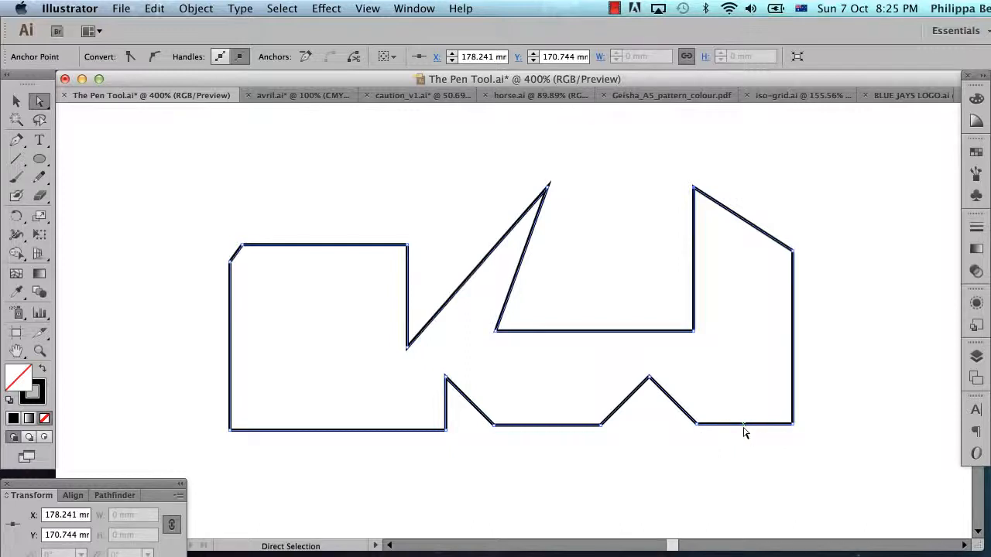
Move the bottom segment of the right block down and to the right, stretching the adjoining segments.
left_click_drag(744, 432, 789, 490)
scroll(844, 447, "left", 2)
scroll(846, 439, "left", 2)
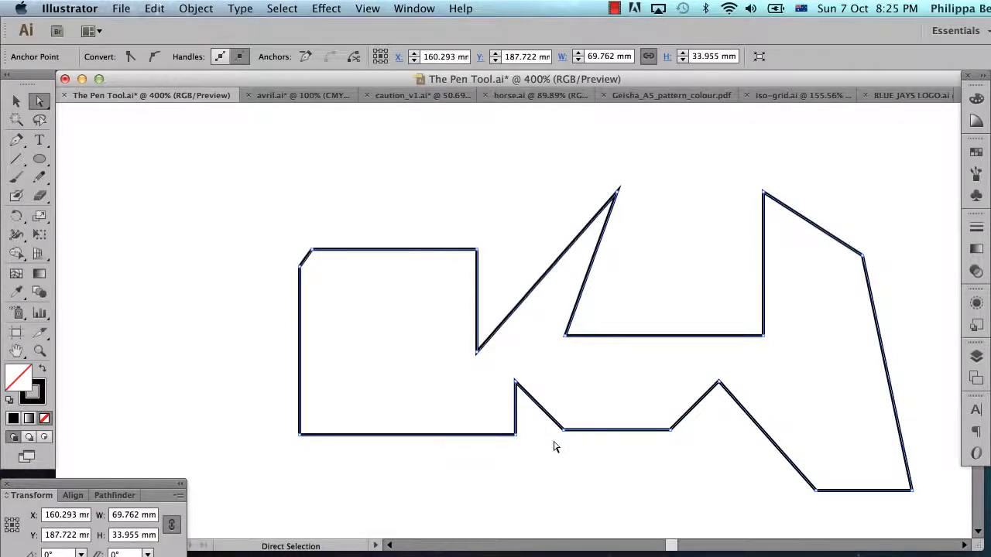
scroll(568, 427, "right", 2)
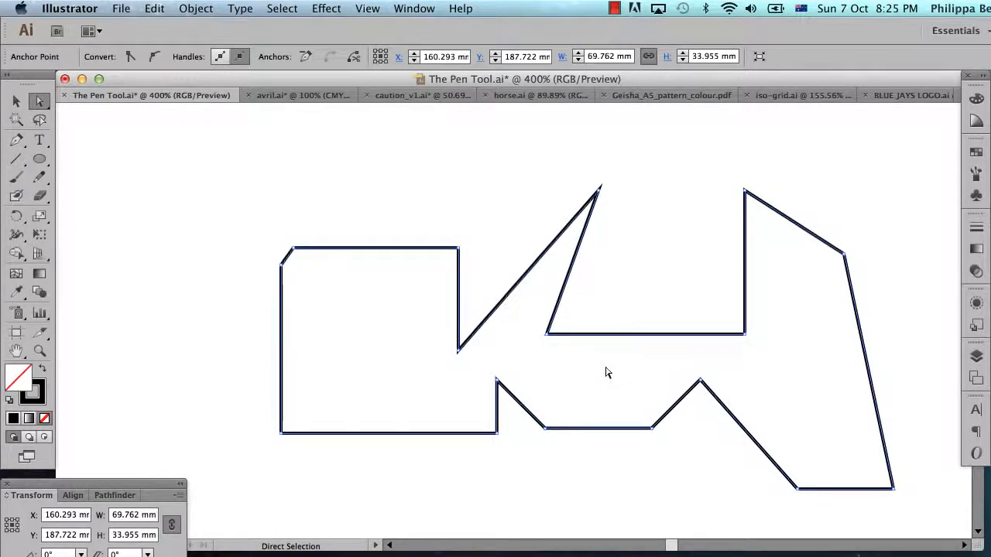
Add an anchor point with the Pen tool near the middle of the left block's top edge, at about X 136 mm.
left_click(16, 145)
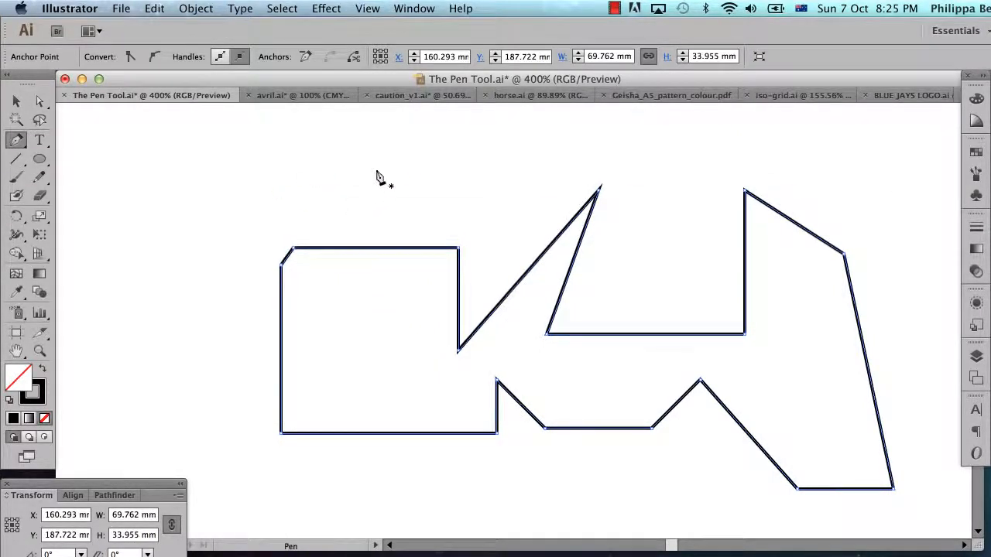
left_click(375, 249)
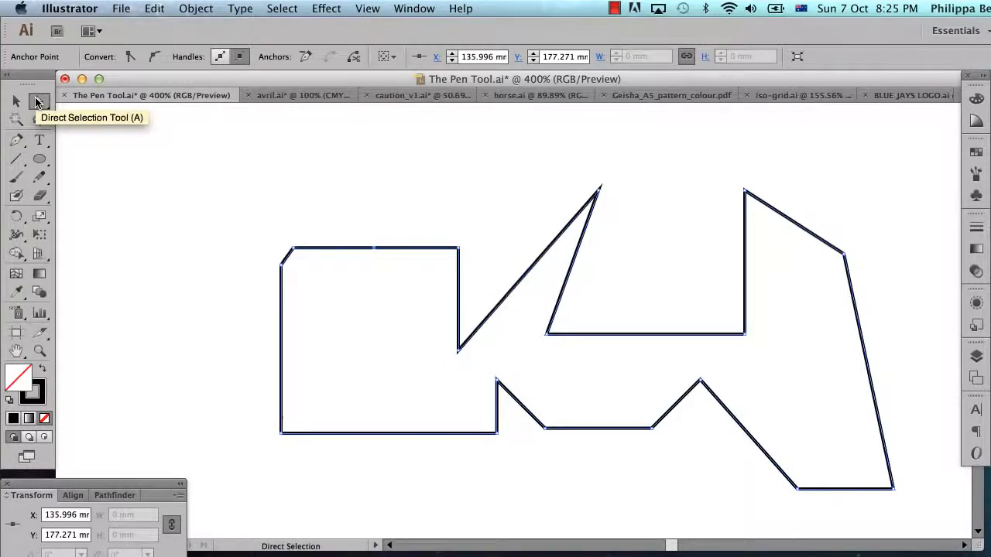
Move the new top-edge anchor up to about X 136 mm, Y 168 mm, and remove the chamfered corner's upper anchor point with the Pen tool.
left_click(40, 100)
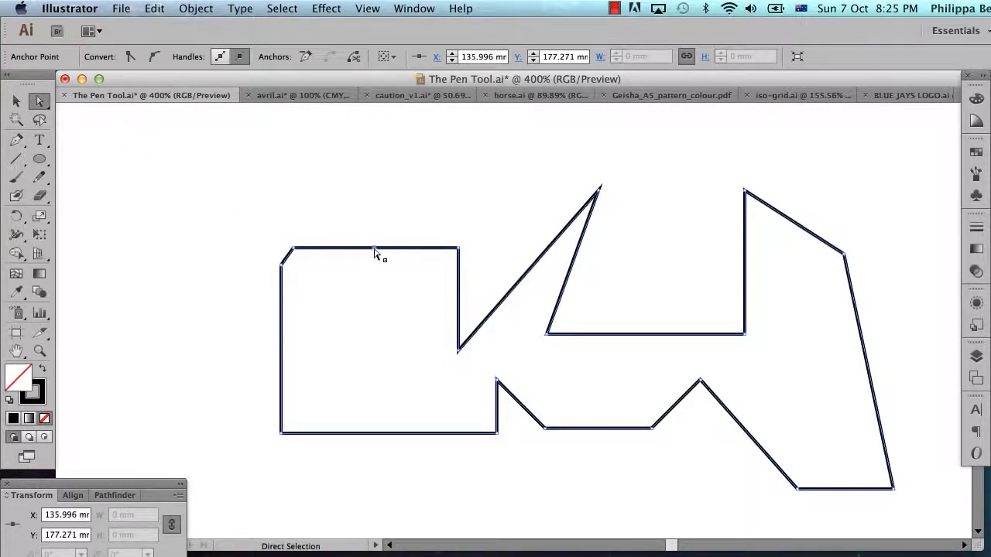
left_click_drag(375, 249, 371, 169)
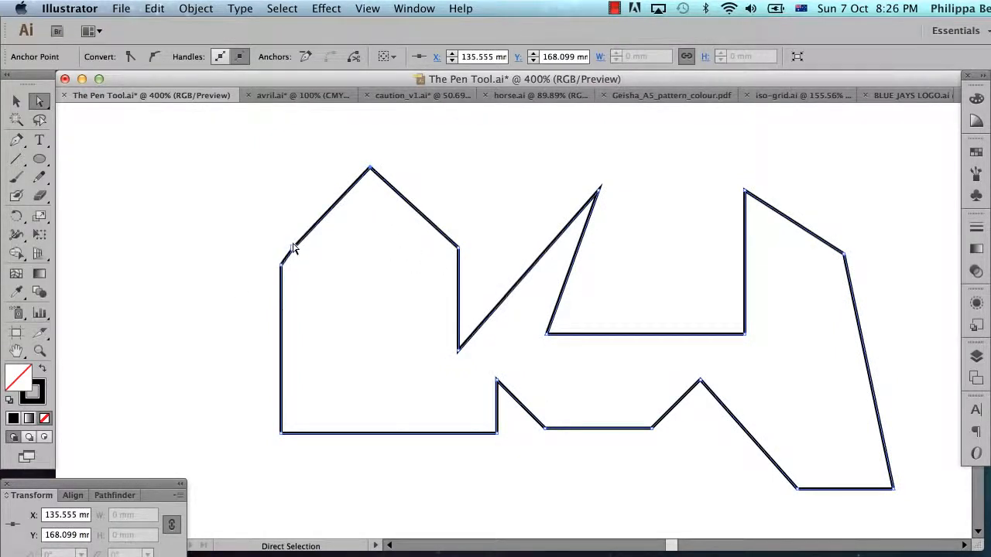
left_click(22, 142)
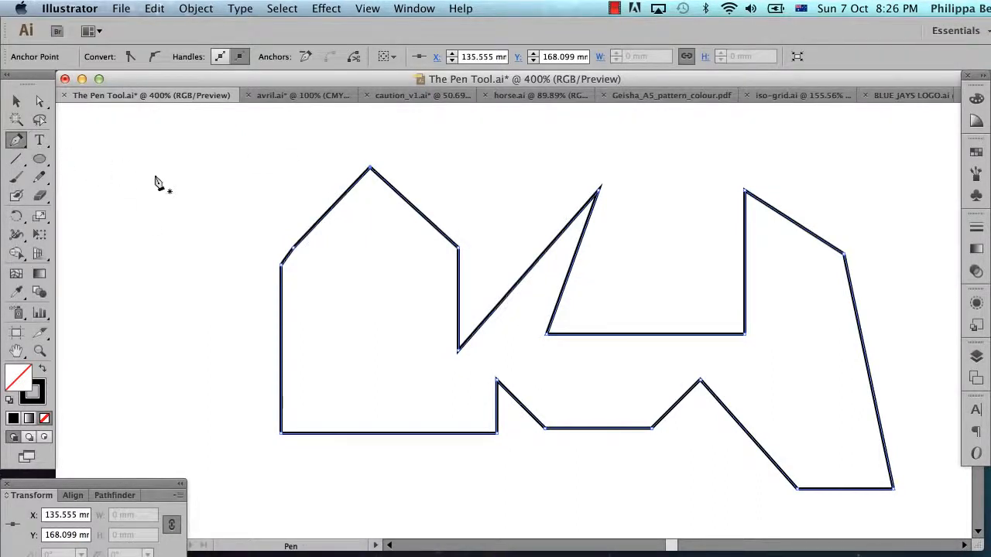
left_click(294, 252)
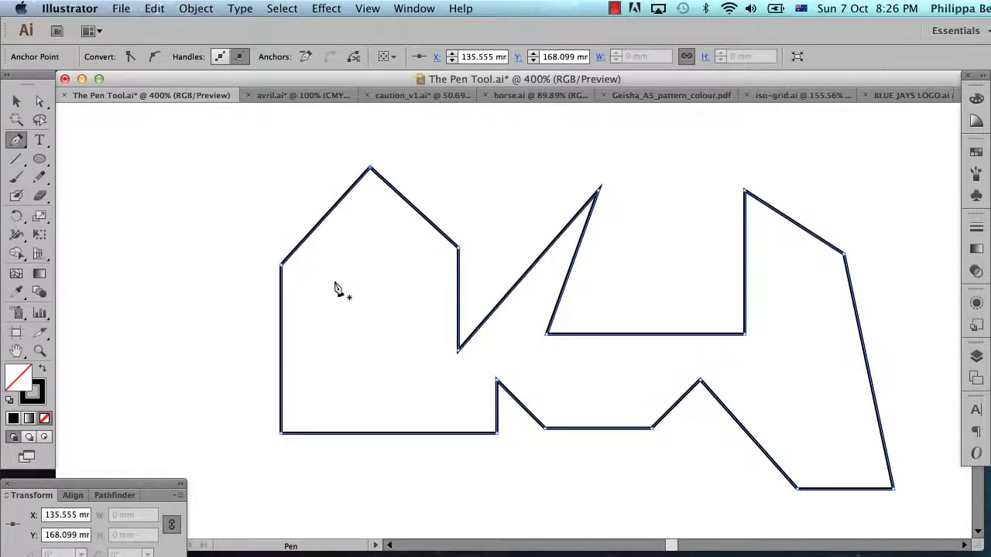
Select the whole multi-sided shape and delete it.
key("a")
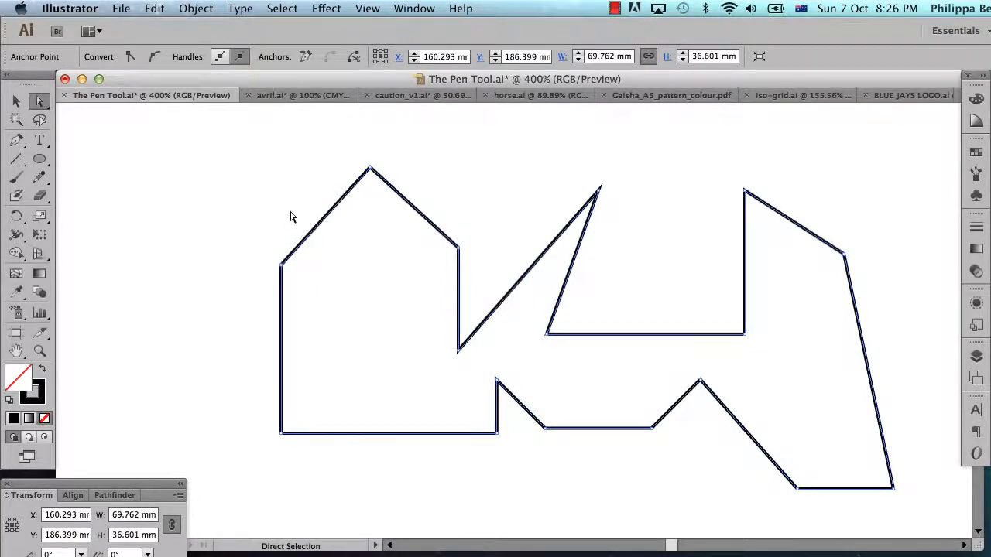
key("v")
key("Delete")
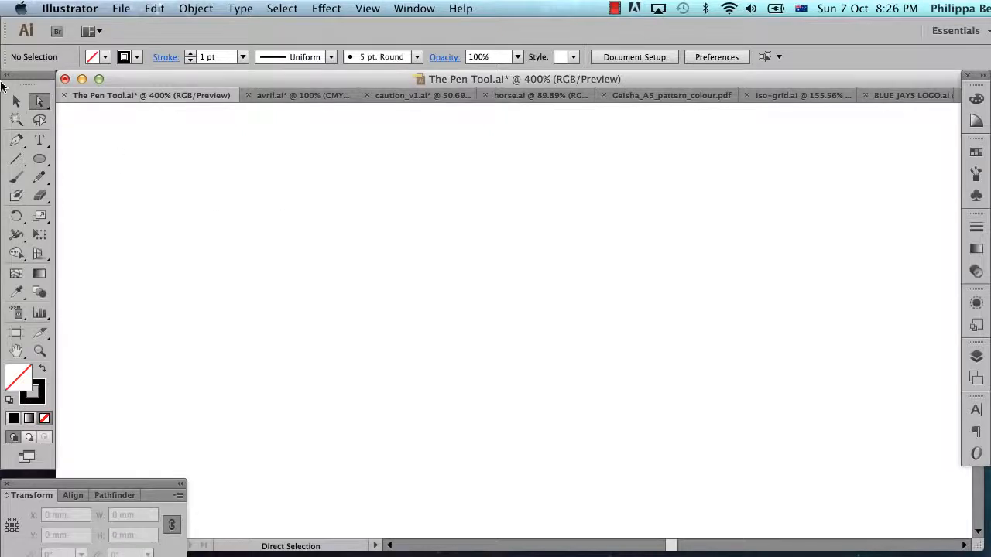
Draw an arched Pen tool segment from about X 112 mm, Y 177 mm to X 138 mm, Y 176 mm, pulling its end handles diagonally.
left_click(16, 101)
left_click(17, 141)
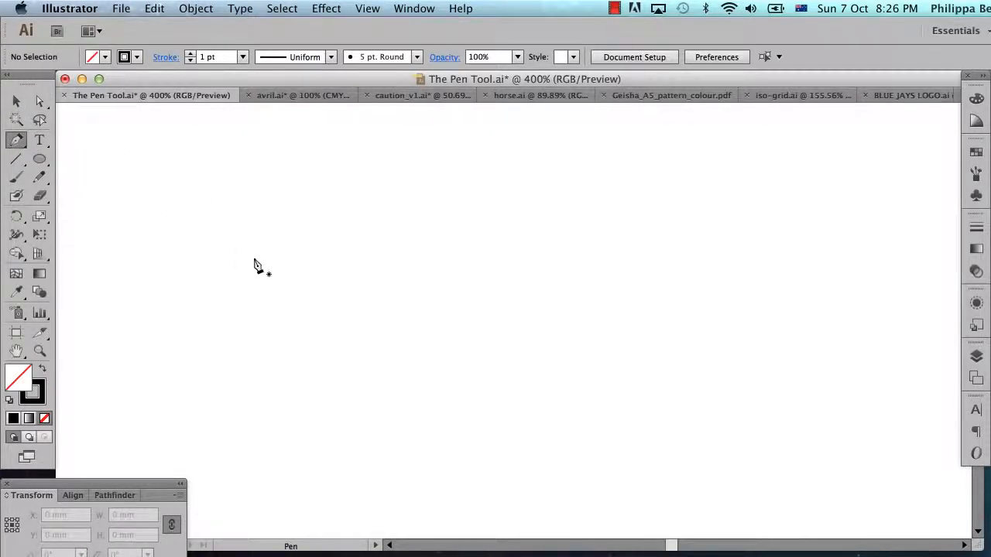
left_click(162, 247)
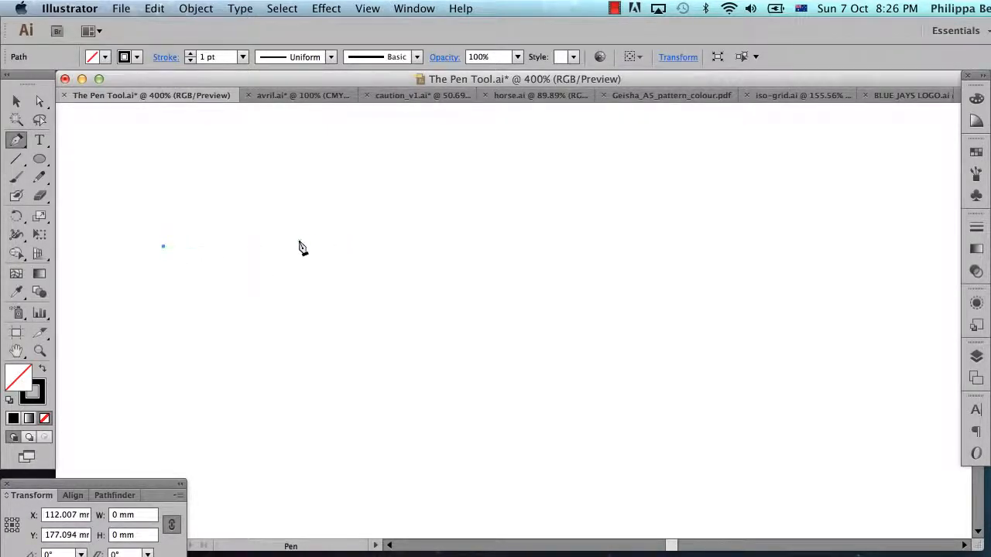
left_click(393, 242)
left_click_drag(393, 245, 439, 290)
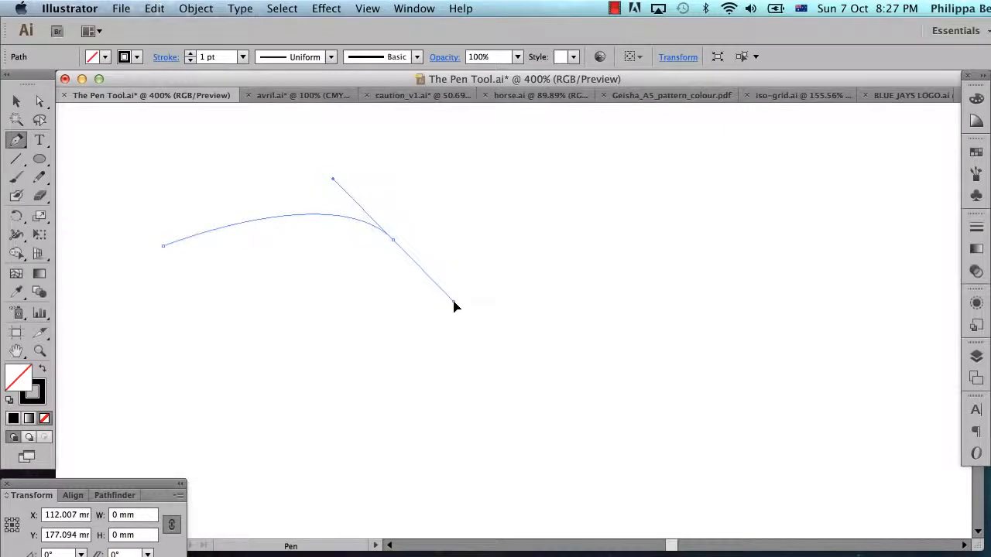
left_click_drag(455, 306, 506, 337)
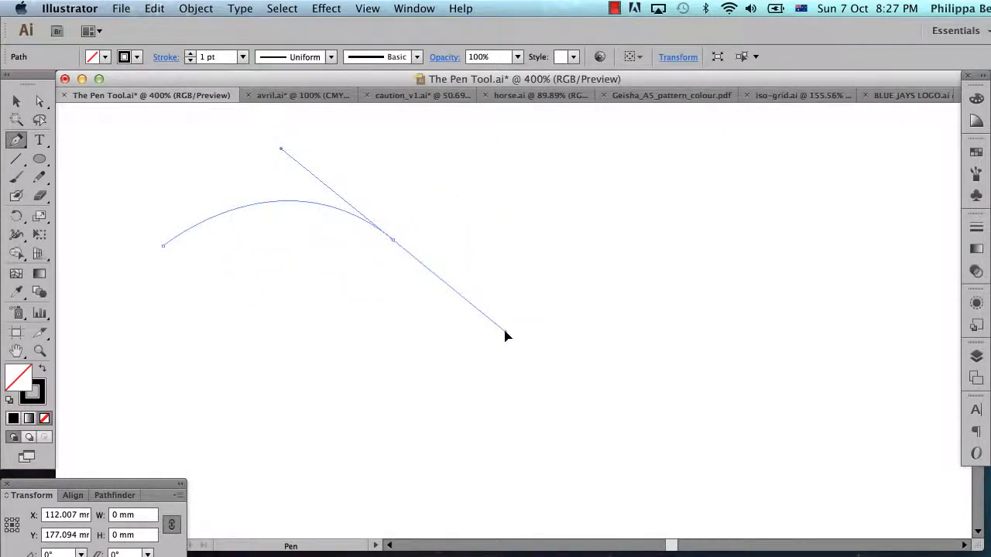
left_click_drag(505, 336, 506, 336)
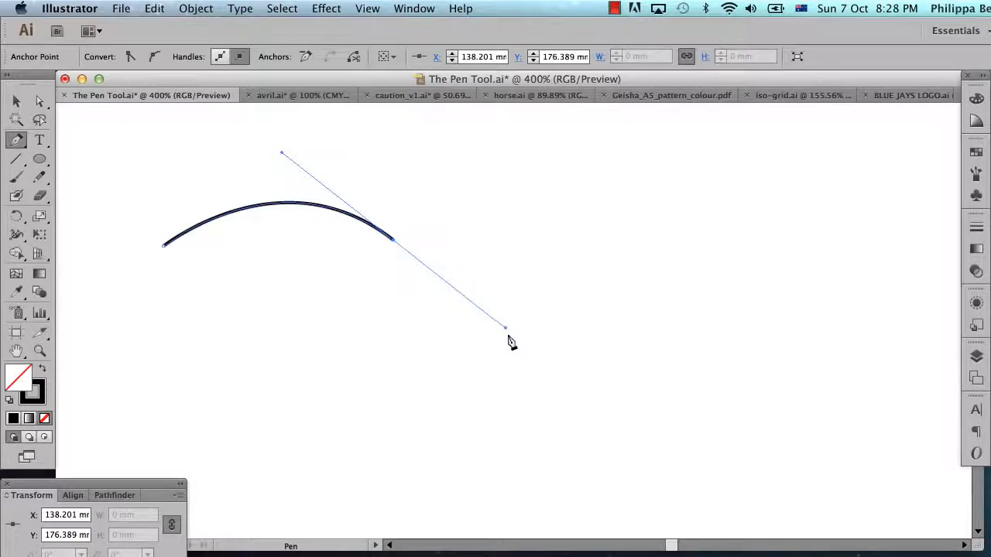
Try extending the curve to about X 157 mm, Y 170 mm; X 131 mm, Y 195 mm; and X 142 mm, Y 181 mm, undoing each attempt.
left_click(554, 188)
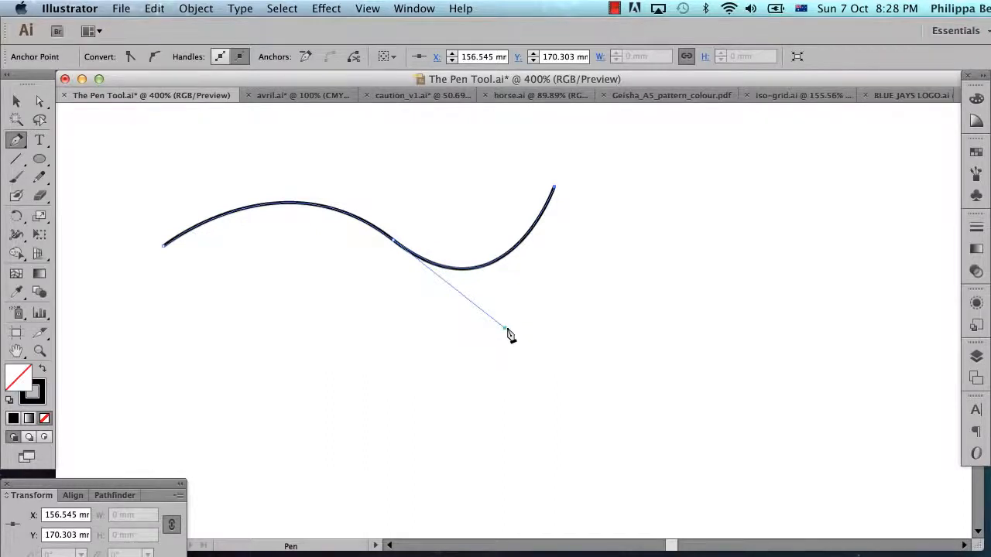
key("super+z")
key("super+z")
key("super+z")
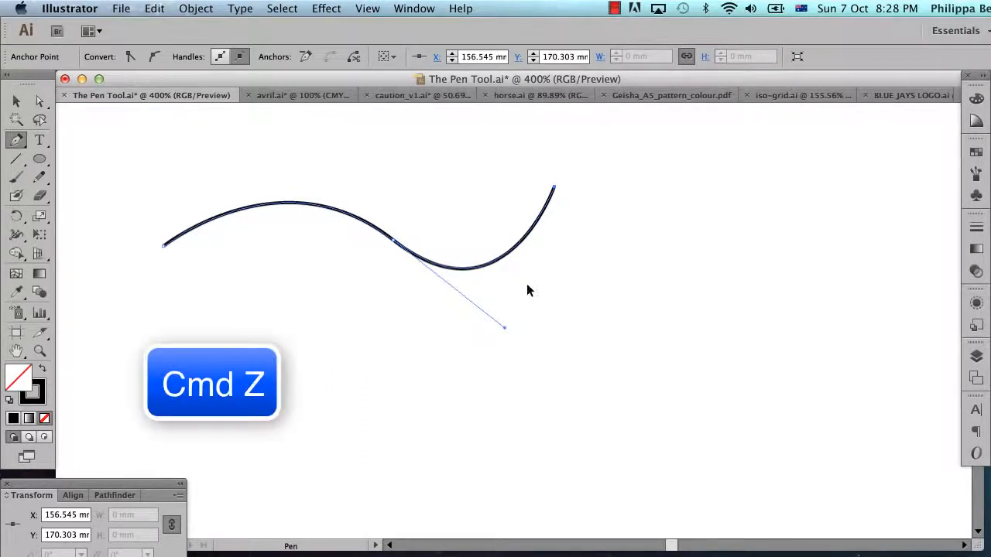
left_click(327, 402)
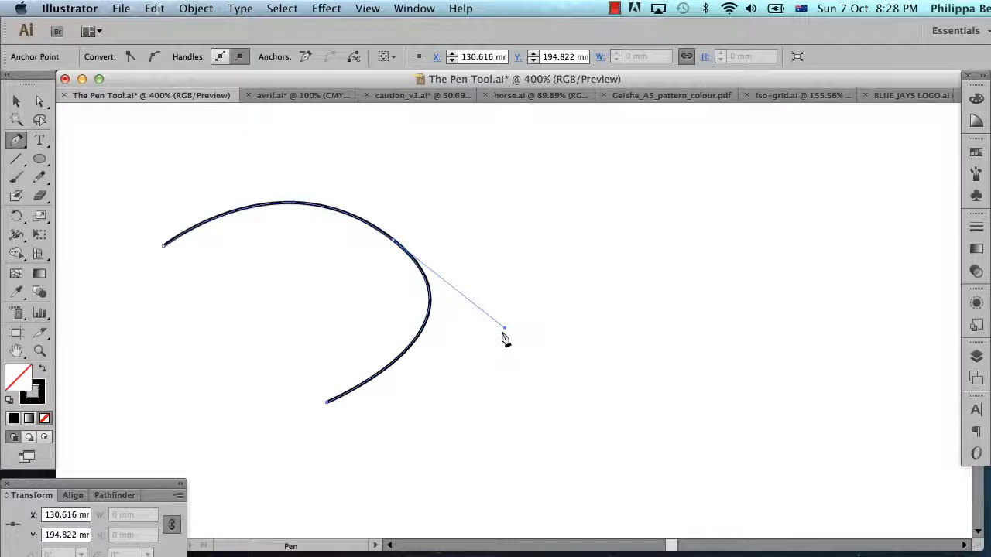
key("super+z")
left_click(430, 284)
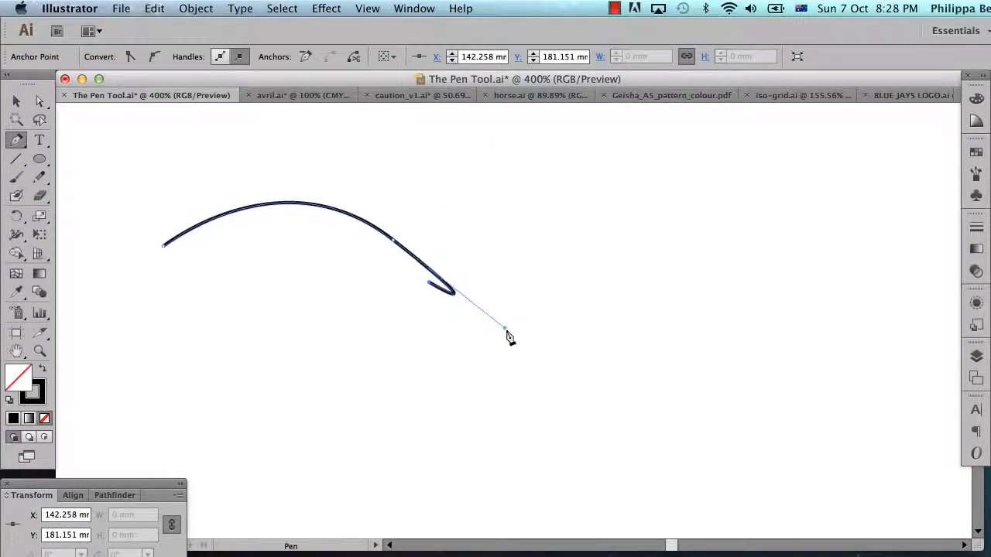
key("super+z")
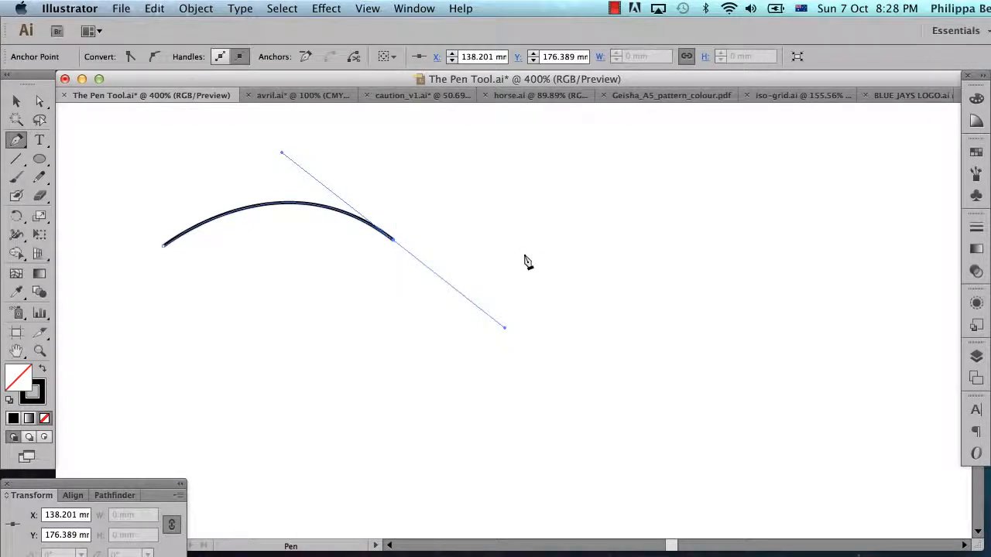
Delete the curve and draw a horizontal Pen segment at about Y 173 mm, from X 112 mm to X 126 mm.
key("BackSpace")
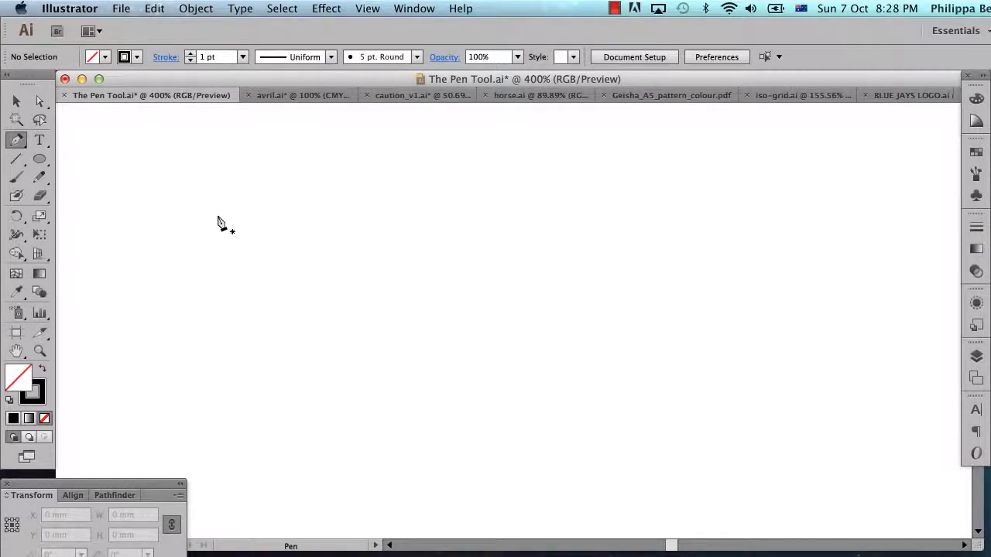
left_click(166, 215)
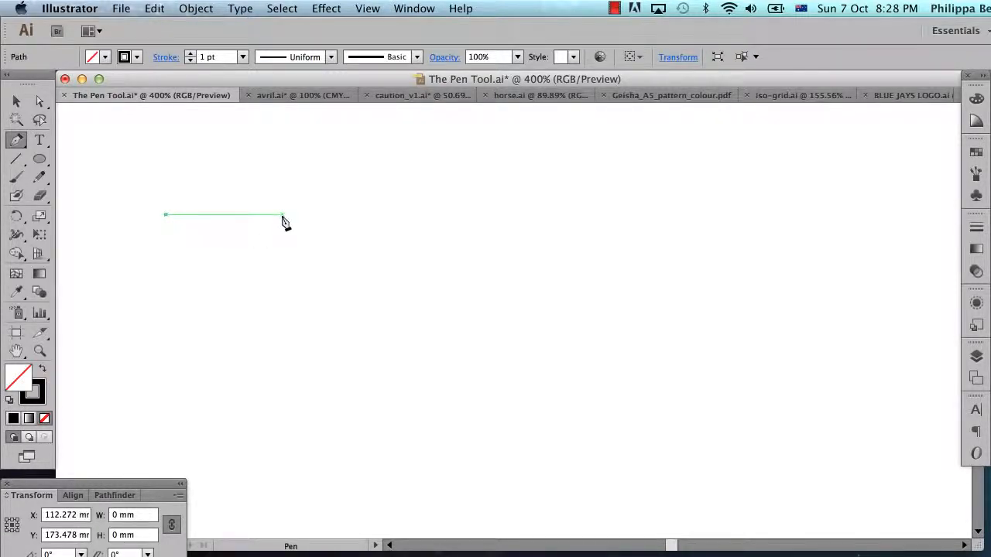
left_click(283, 215)
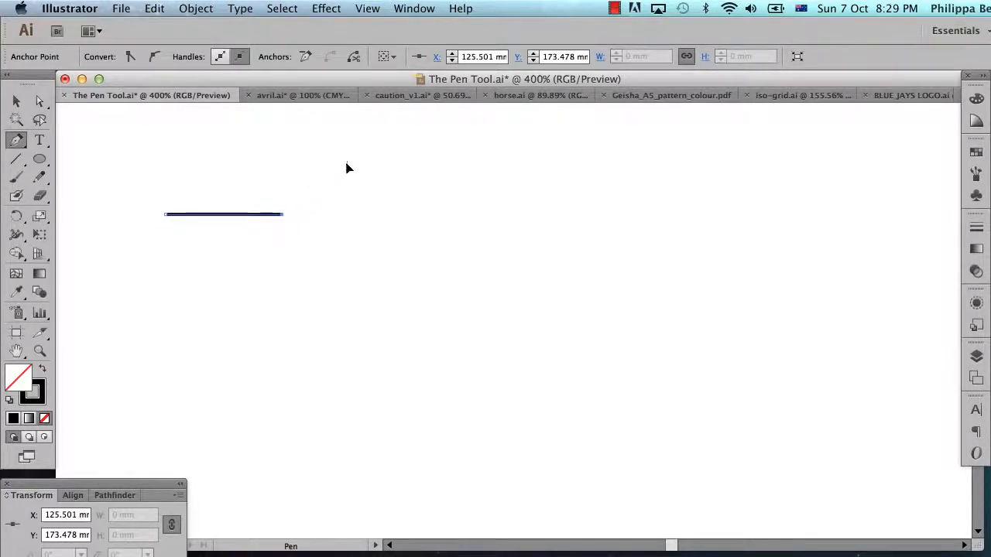
Add an upward arch with horizontal handles, peaking at about X 133 mm, Y 168 mm and ending at X 140 mm on the baseline.
left_click_drag(347, 168, 409, 163)
key("shift")
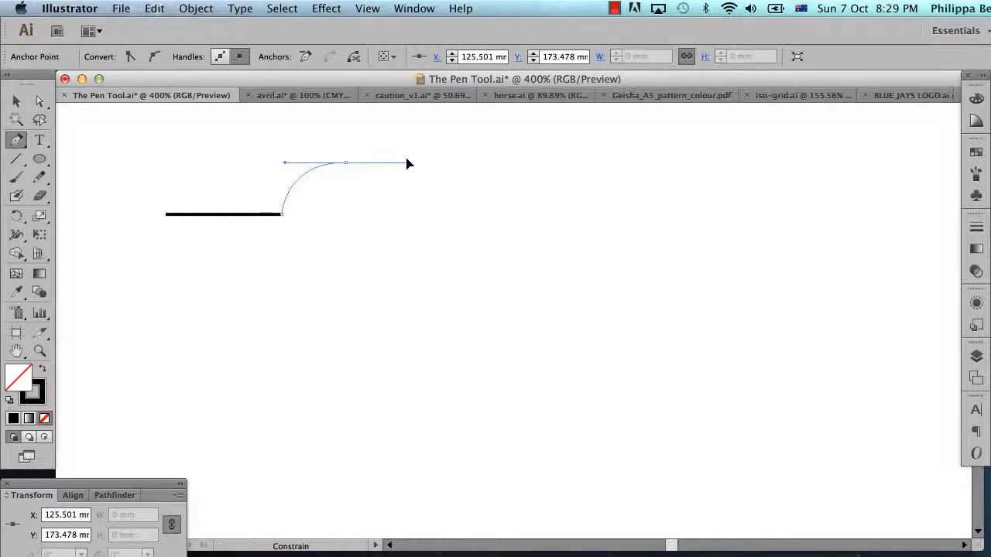
left_click_drag(408, 164, 409, 164)
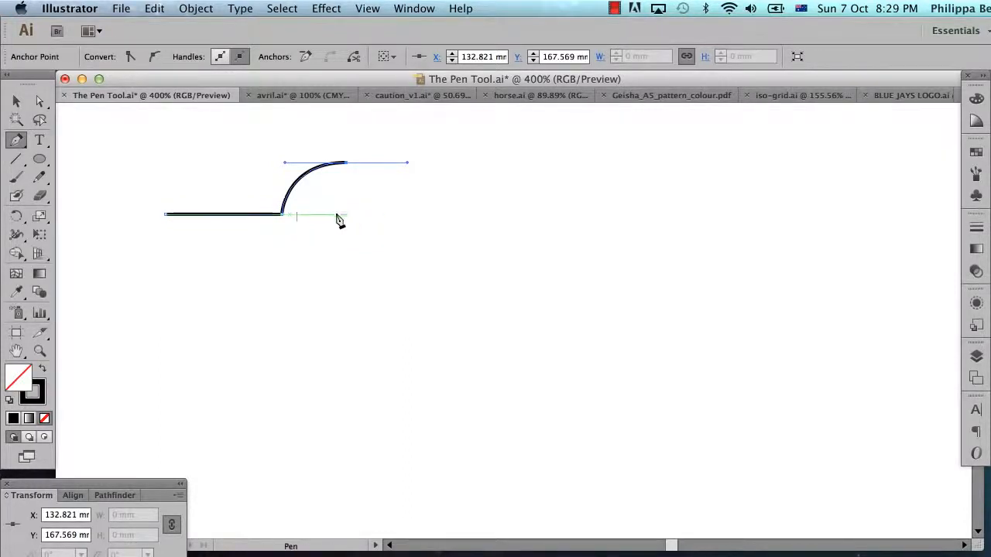
left_click(407, 217)
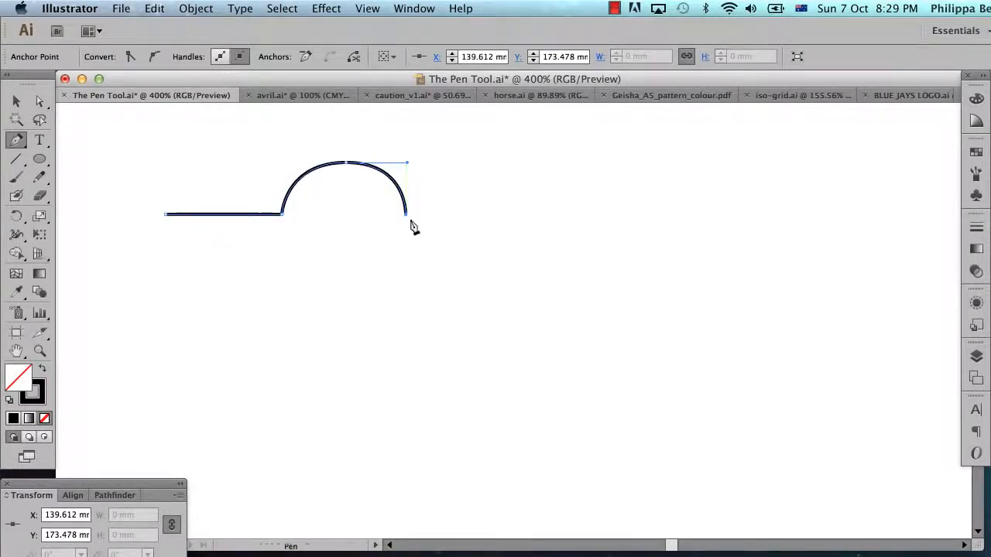
Continue with a horizontal segment to about X 151 mm and a downward arc through X 160 mm, Y 179 mm, ending at X 167 mm.
left_click(505, 214)
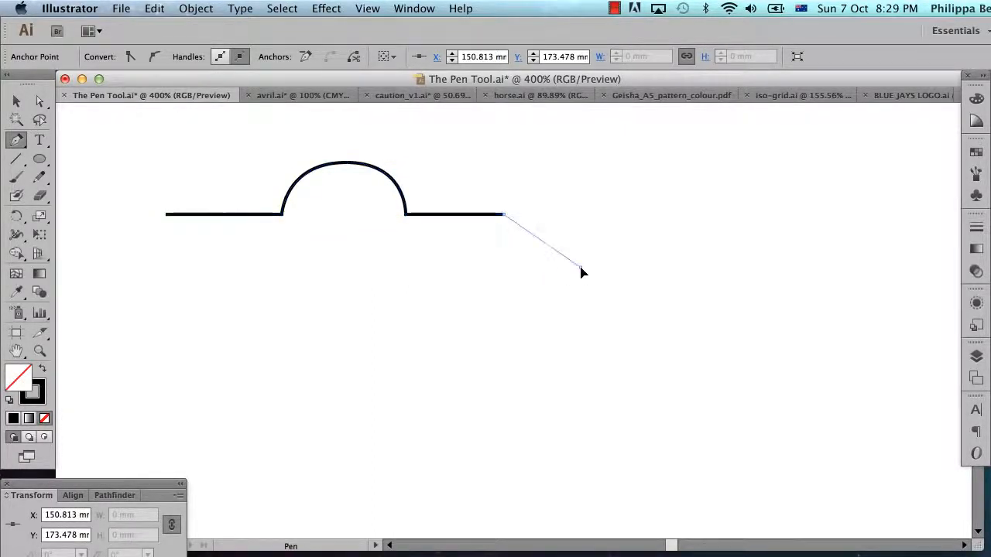
left_click_drag(580, 268, 647, 273)
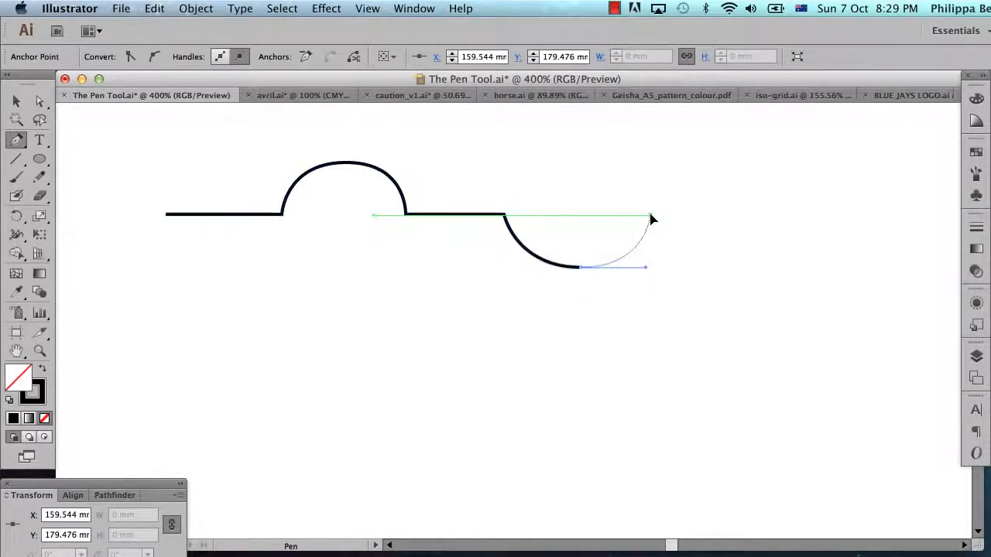
left_click(651, 216)
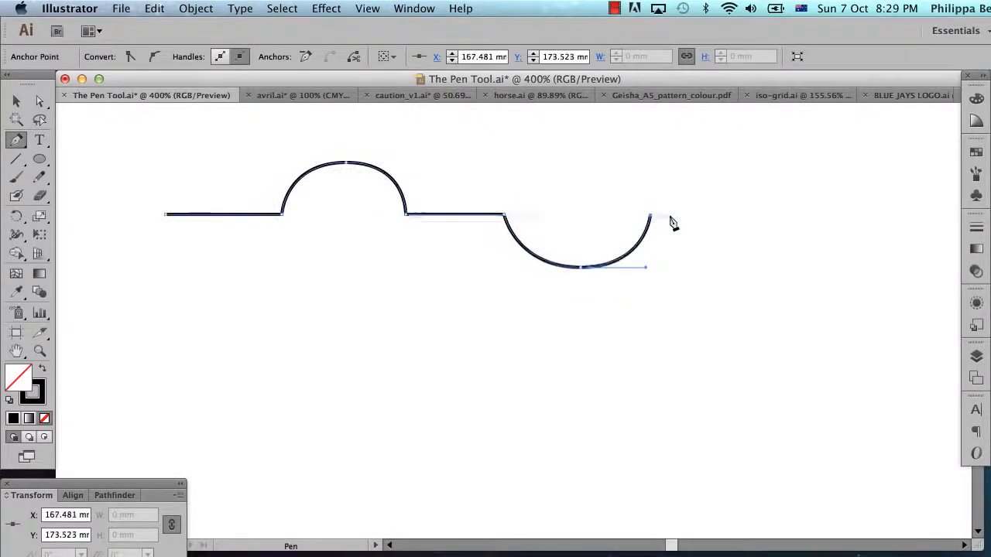
Finish the path with a horizontal segment to about X 179 mm and an arch peaking at X 188 mm, ending at X 198 mm.
left_click(751, 216)
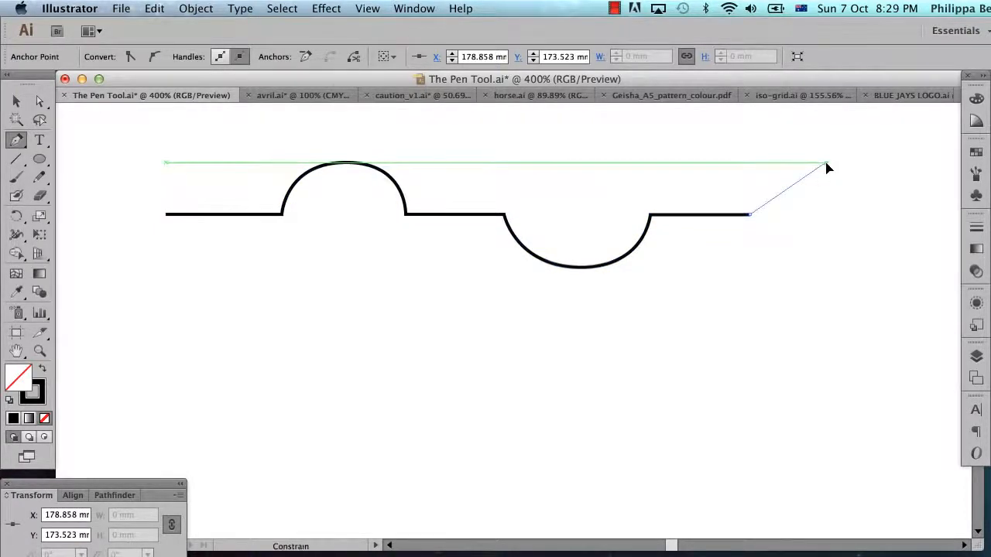
left_click_drag(826, 163, 903, 168)
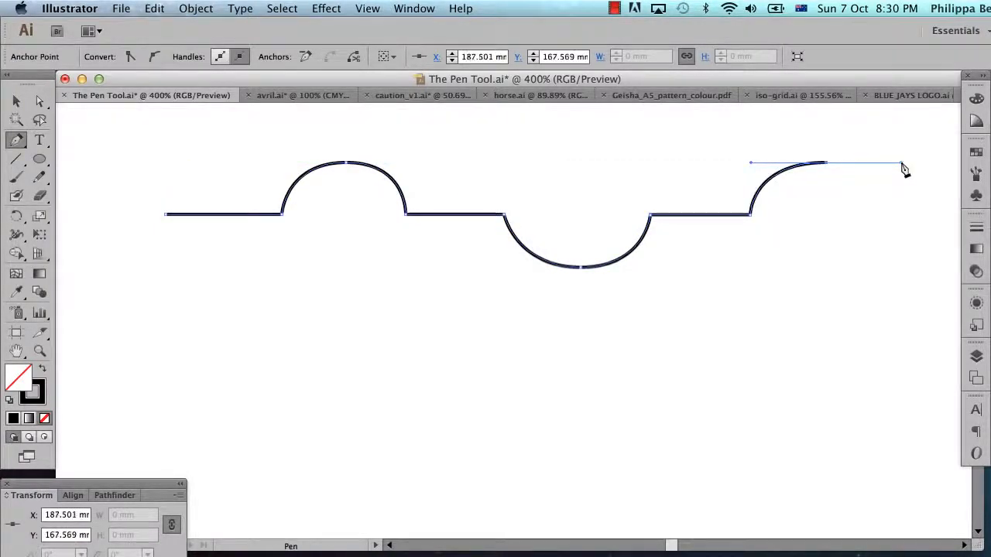
left_click(917, 218)
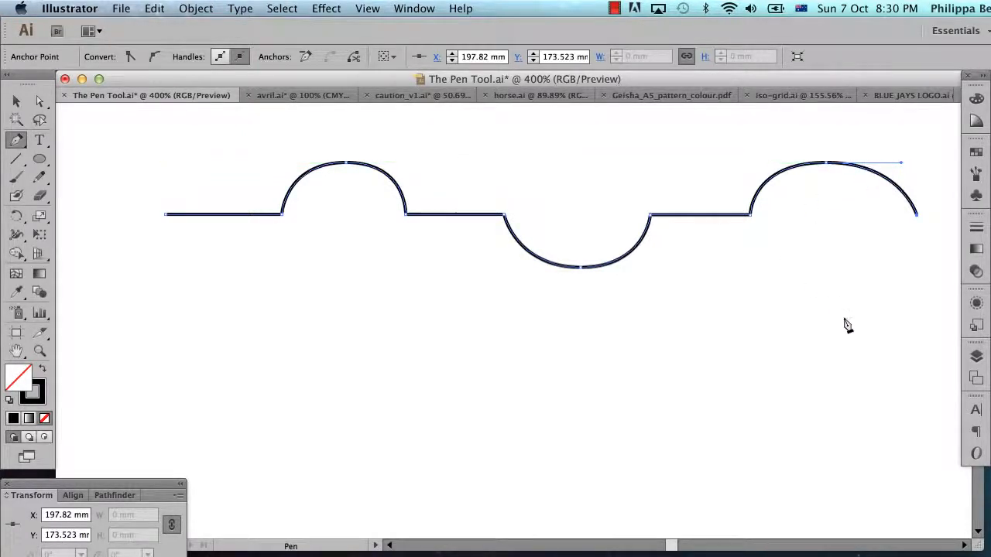
key("super+shift+a")
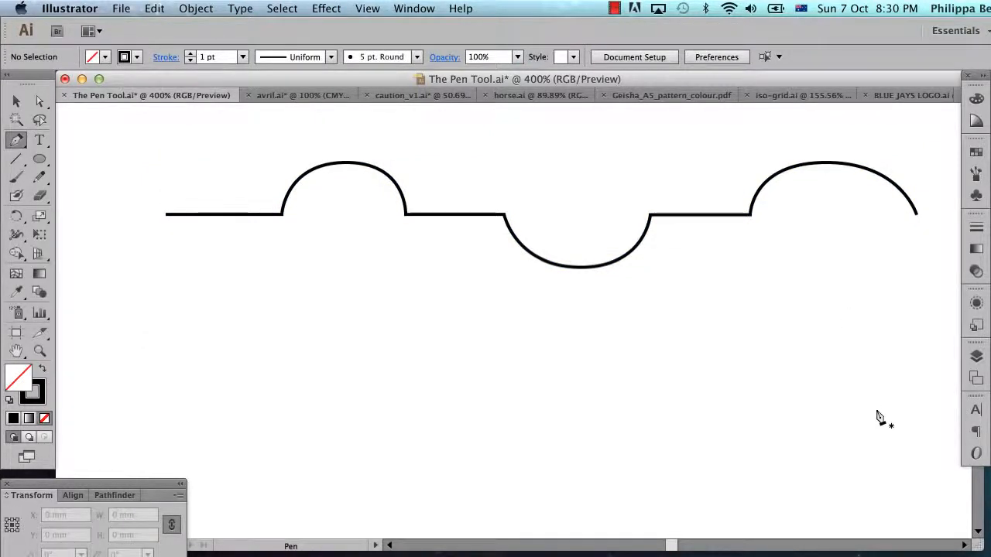
Draw a separate U-shaped curve from about X 196 mm, Y 190 mm through X 190 mm, Y 197 mm to X 183 mm, Y 190 mm.
left_click(903, 364)
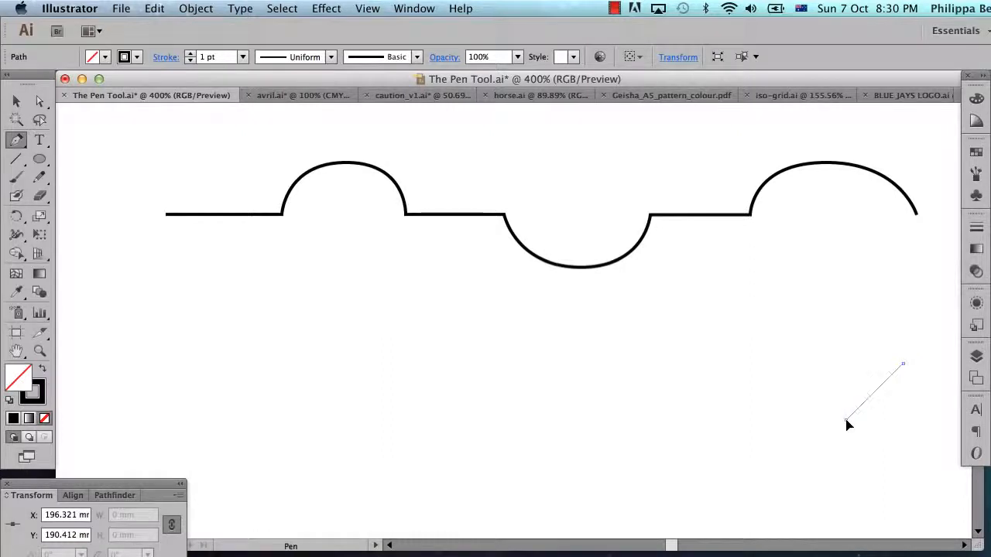
left_click_drag(847, 420, 805, 429)
left_click_drag(800, 433, 791, 431)
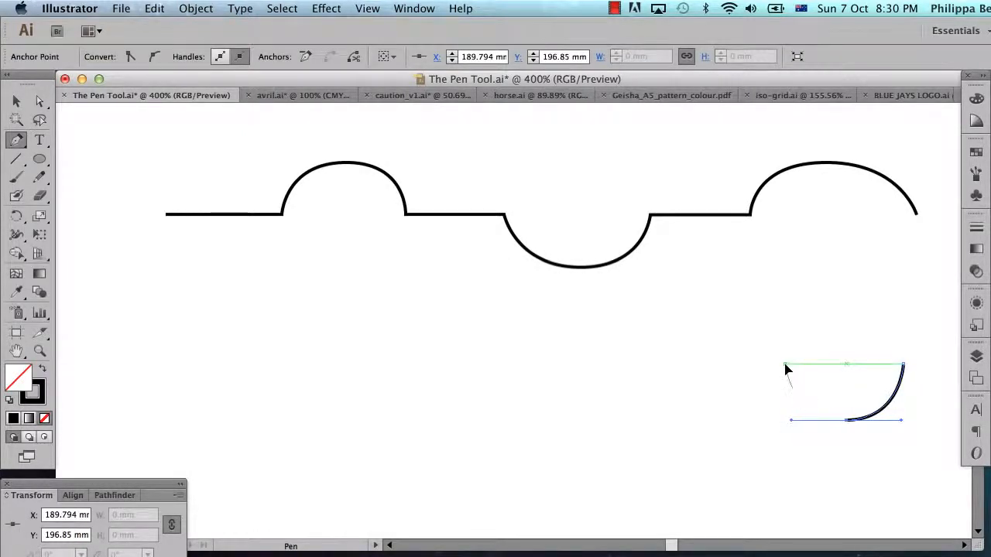
left_click(785, 365)
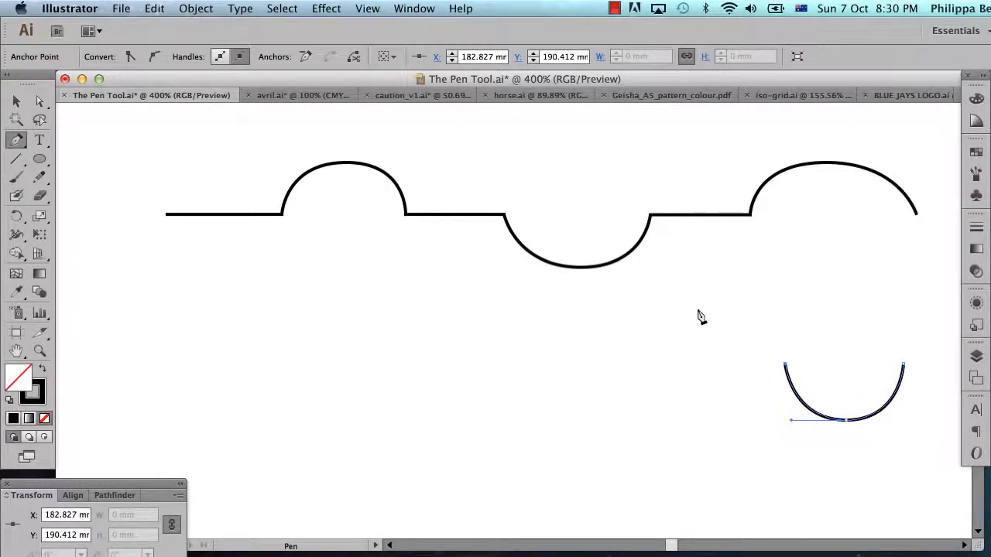
Extend the wave with an arch peaking at about X 173 mm, Y 185 mm and a trough ending at about X 150 mm, Y 191 mm.
left_click_drag(700, 312, 626, 328)
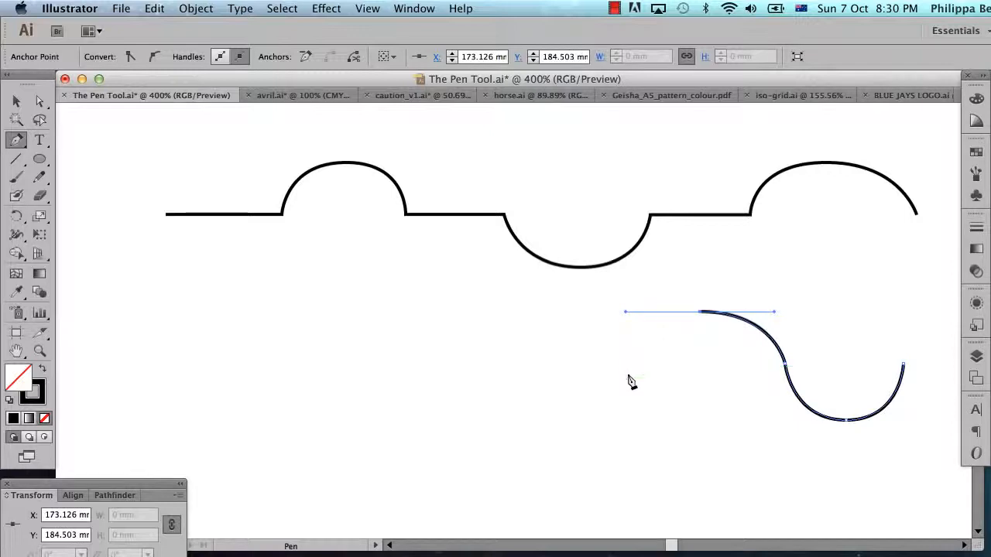
left_click(628, 366)
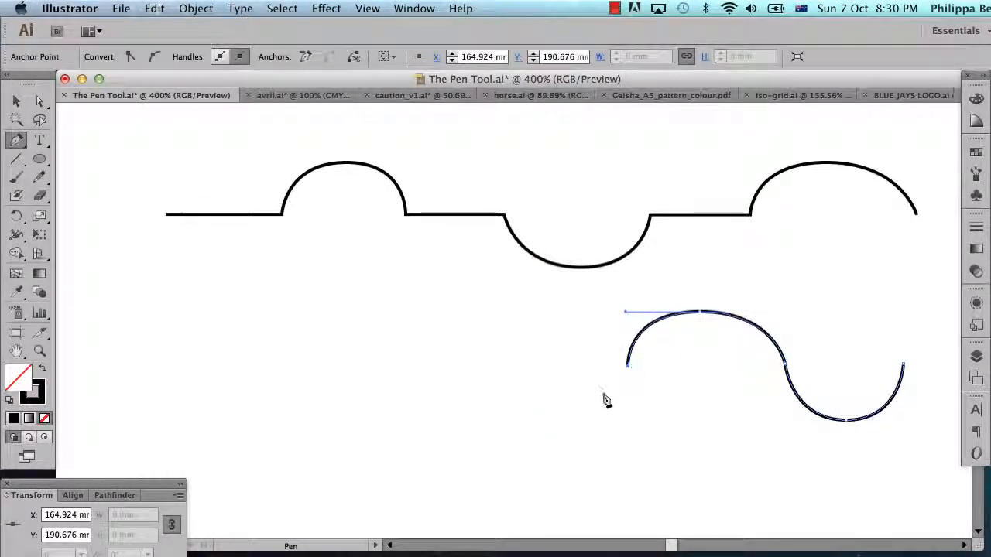
left_click_drag(564, 426, 501, 453)
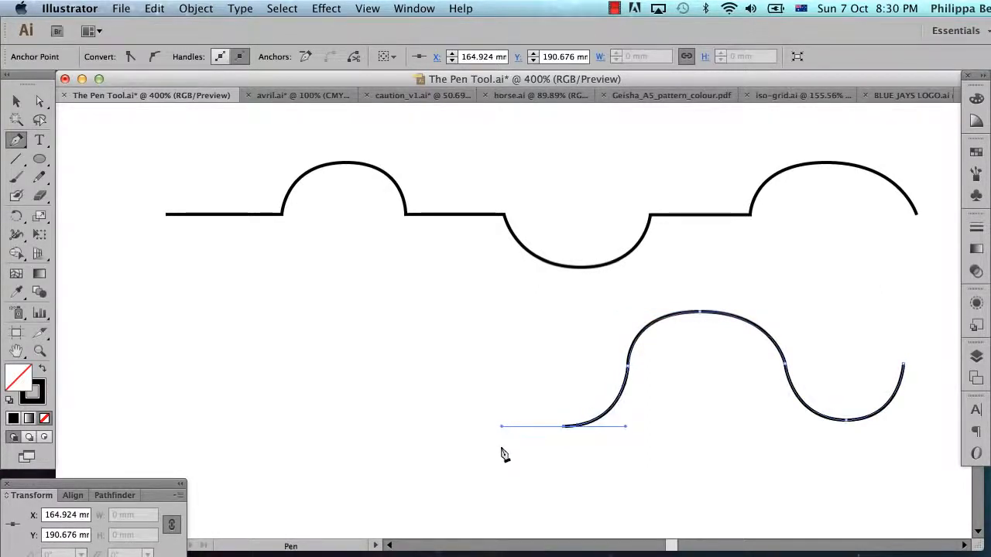
left_click(500, 370)
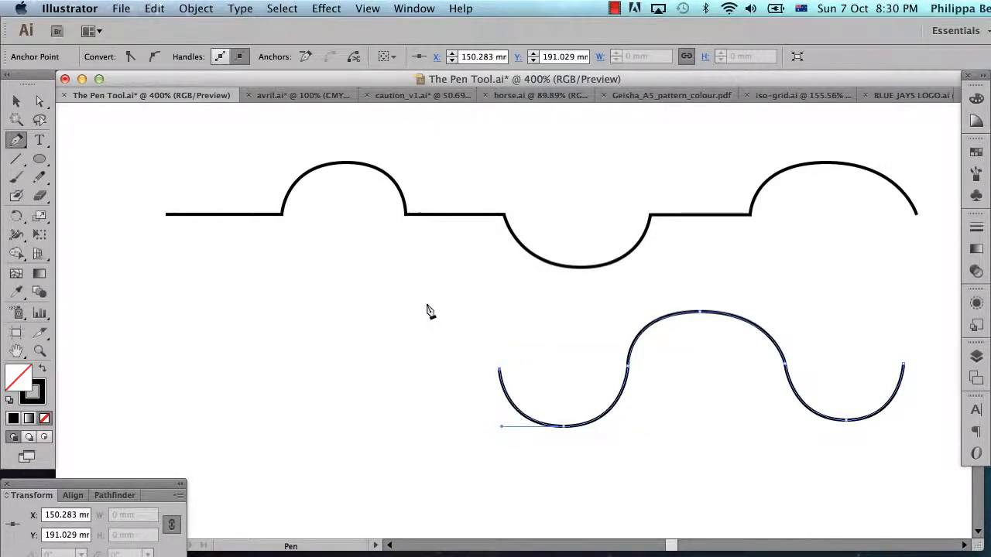
Finish the wave with an arch peaking at about X 142 mm, Y 184 mm and a trough ending at about X 115 mm, Y 191 mm.
left_click_drag(427, 304, 354, 304)
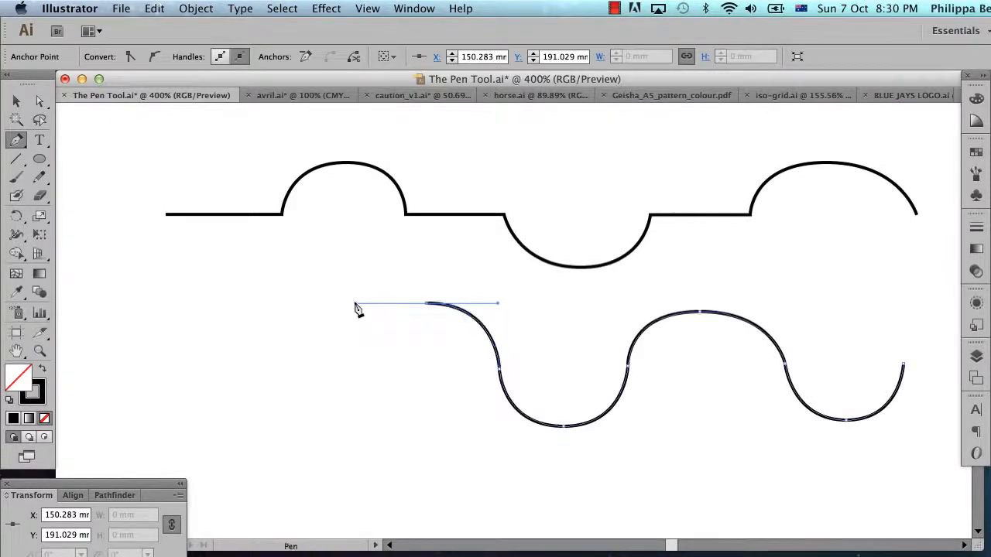
left_click(356, 366)
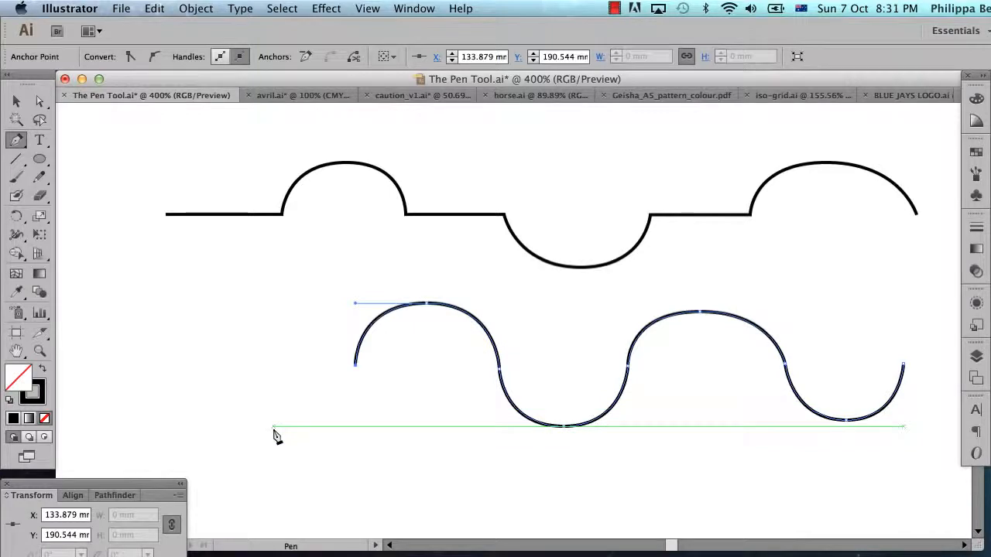
left_click_drag(273, 427, 190, 454)
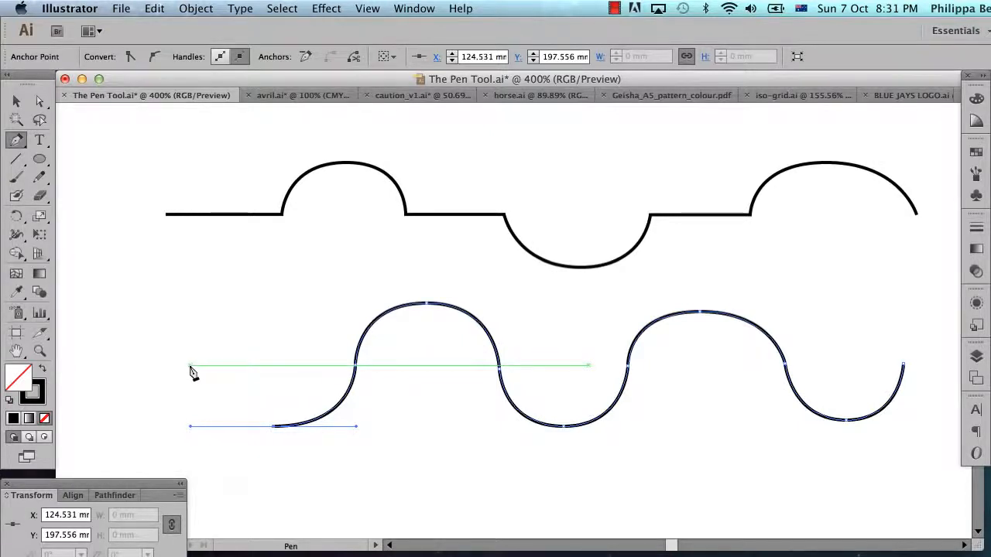
left_click(189, 365)
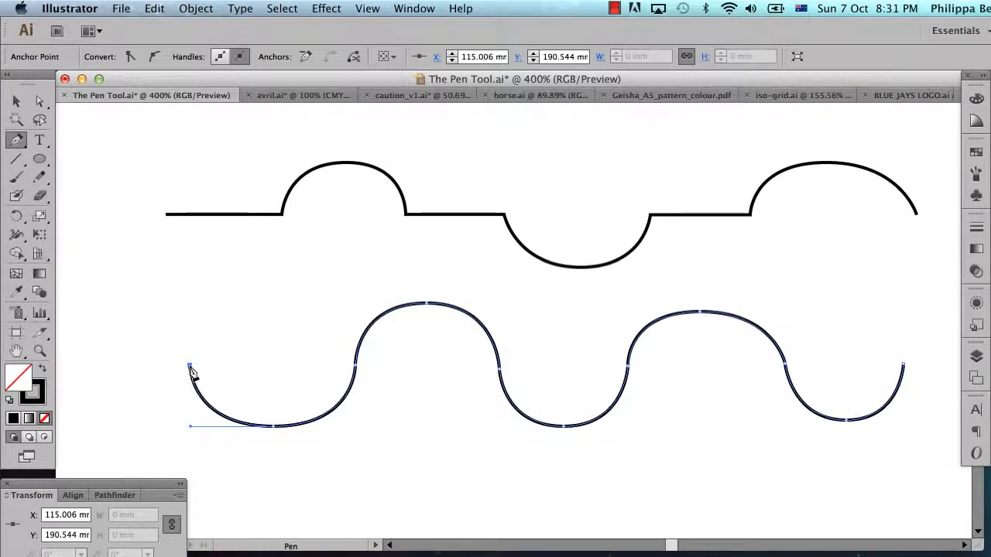
Delete both finished practice paths from the artboard.
left_click(16, 101)
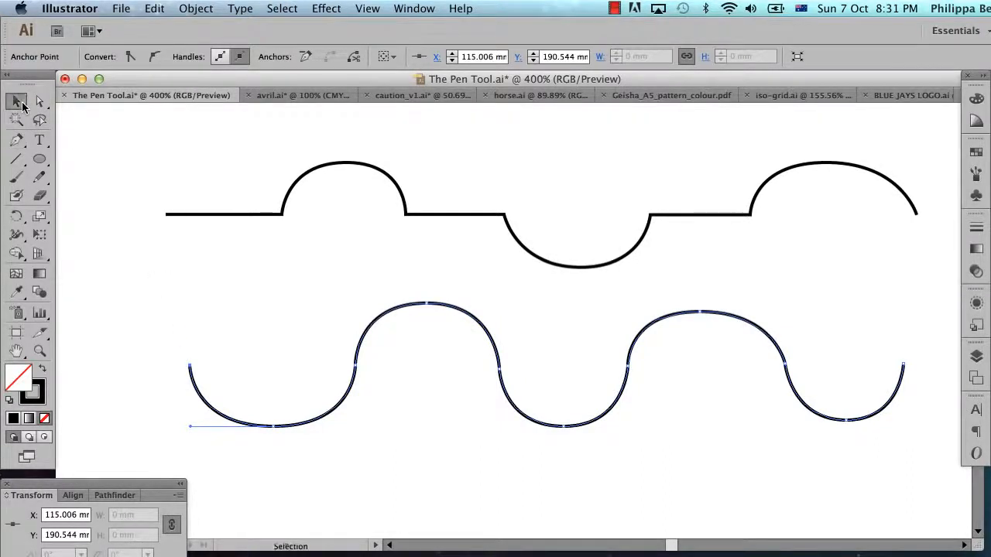
left_click(223, 293)
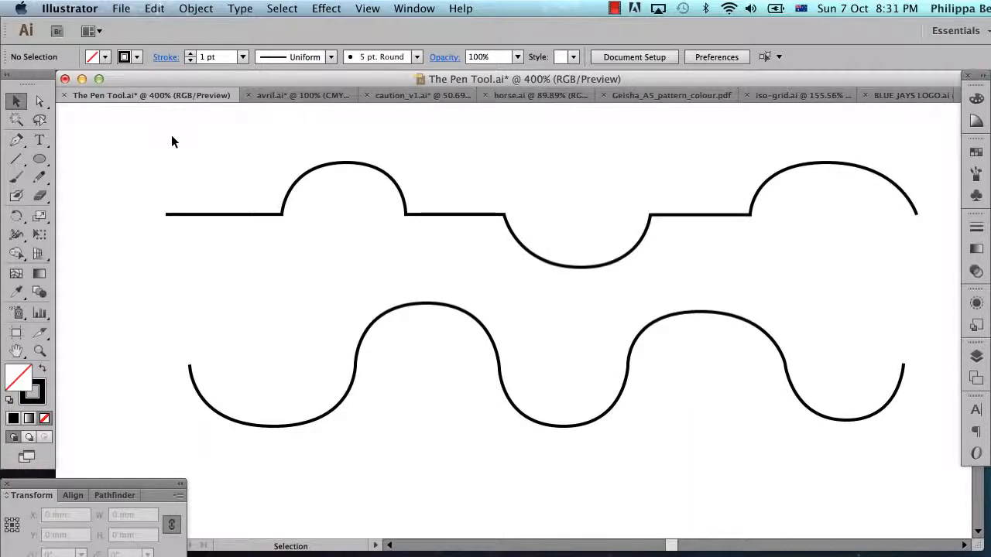
left_click_drag(172, 136, 925, 460)
key("Delete")
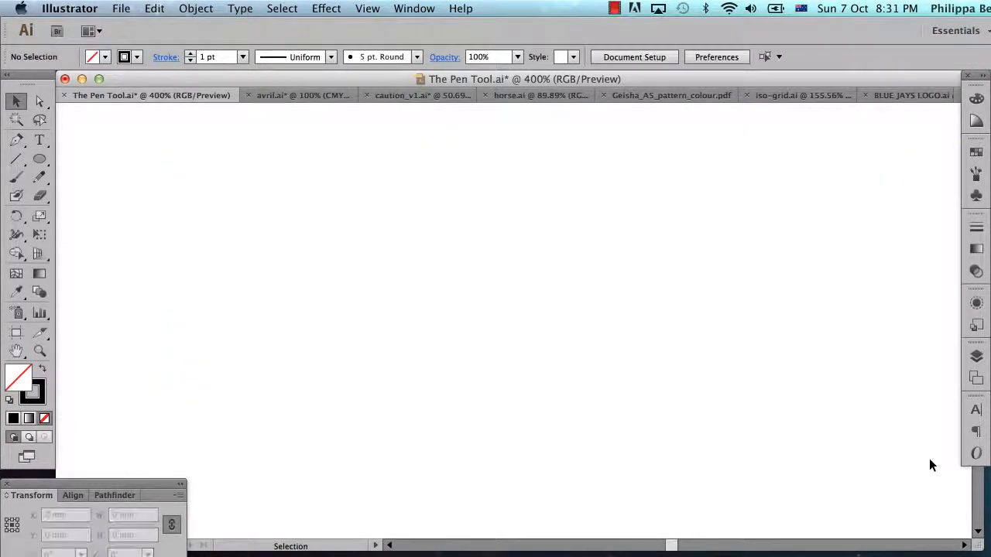
Show Layer 2 with the scanned lettering sketch and frame the lowercase letter s.
left_click(977, 356)
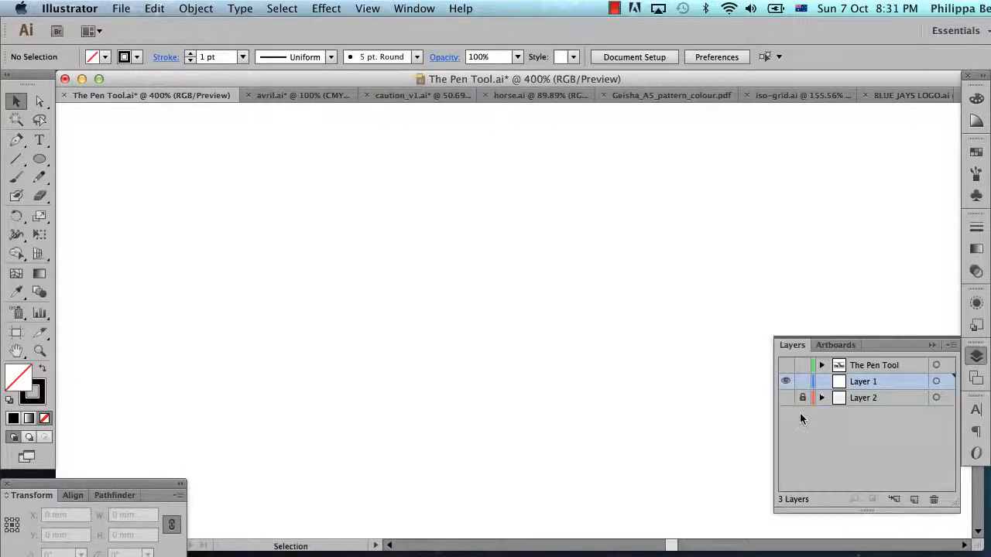
left_click(786, 397)
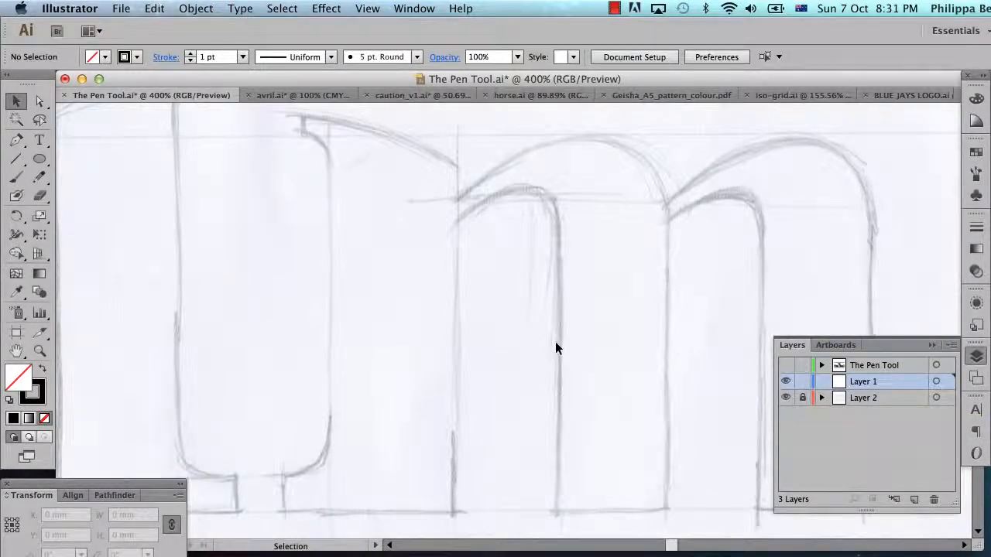
left_click(571, 365, "alt+super")
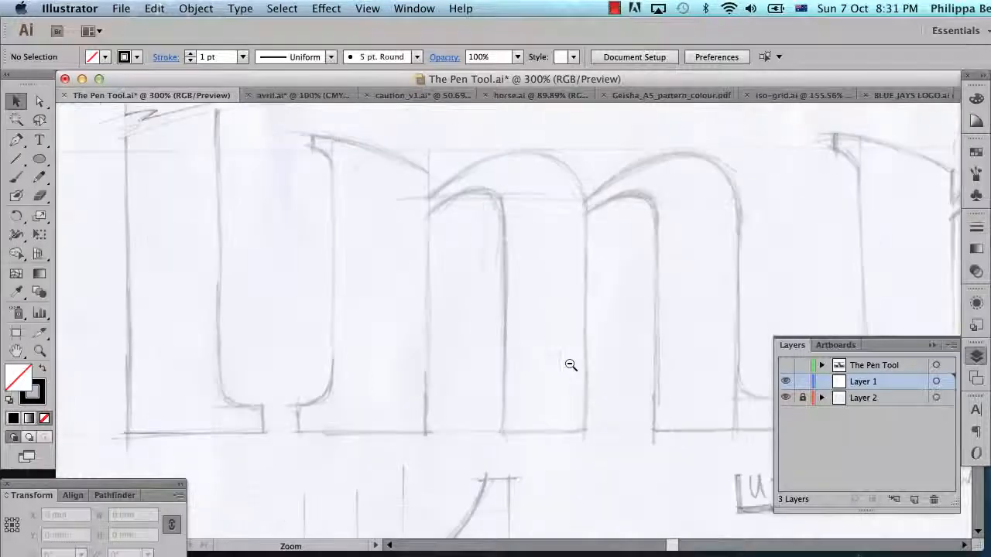
left_click(570, 365, "alt+super")
left_click(571, 365, "alt+super")
left_click(571, 365, "alt+super")
left_click(571, 365, "alt+super")
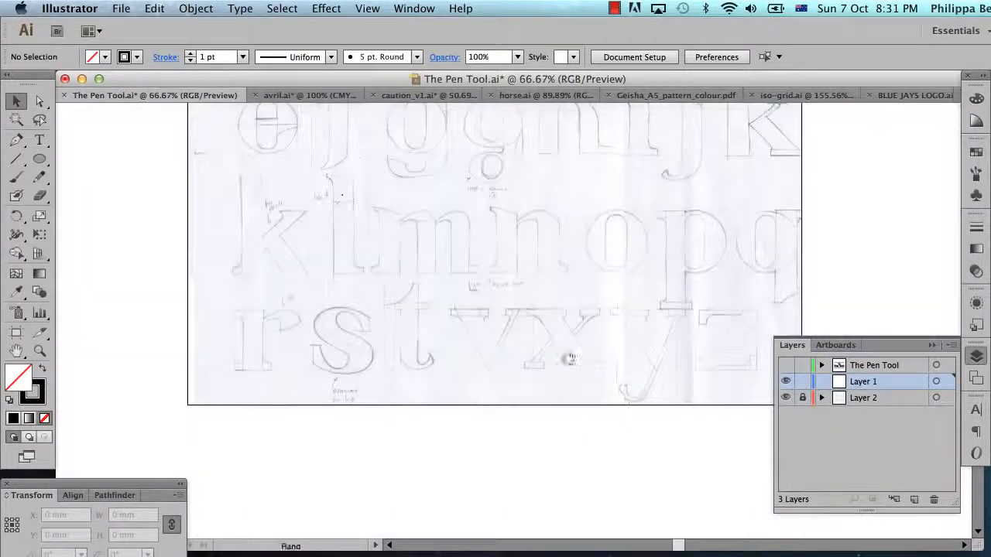
mouse_move(558, 311)
left_mouse_down()
mouse_move(562, 377)
mouse_move(574, 304)
mouse_move(597, 270)
left_mouse_up()
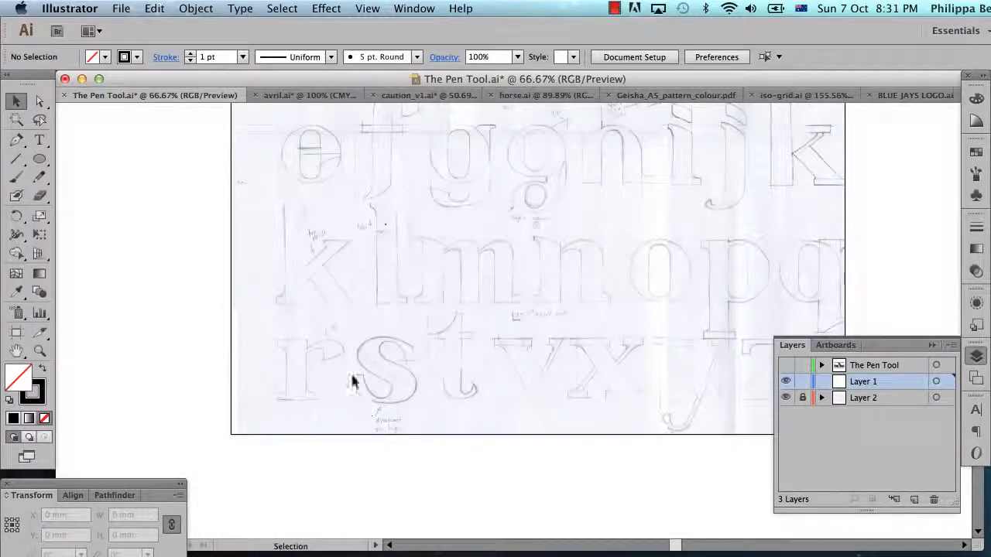
key("super+space")
left_click_drag(324, 302, 457, 427)
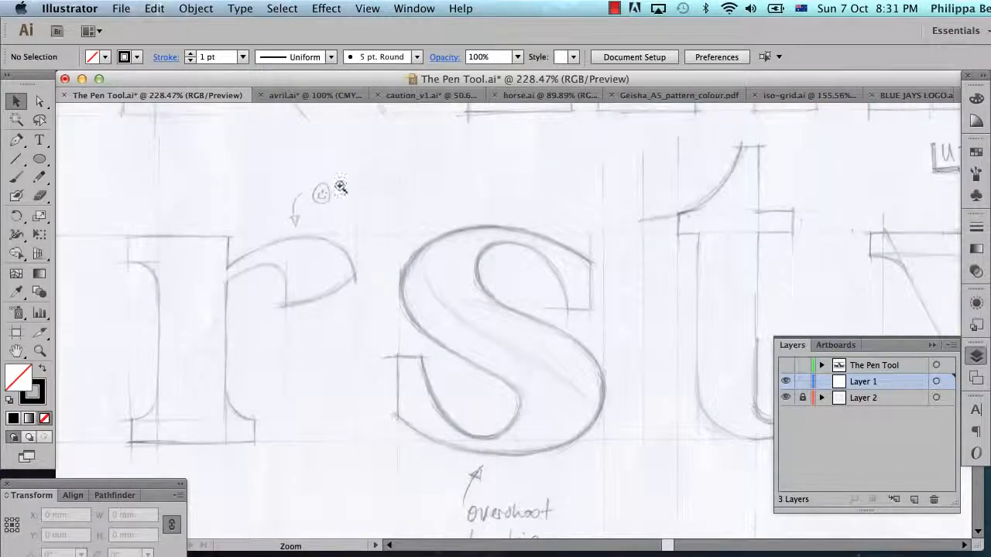
left_click_drag(340, 185, 692, 523)
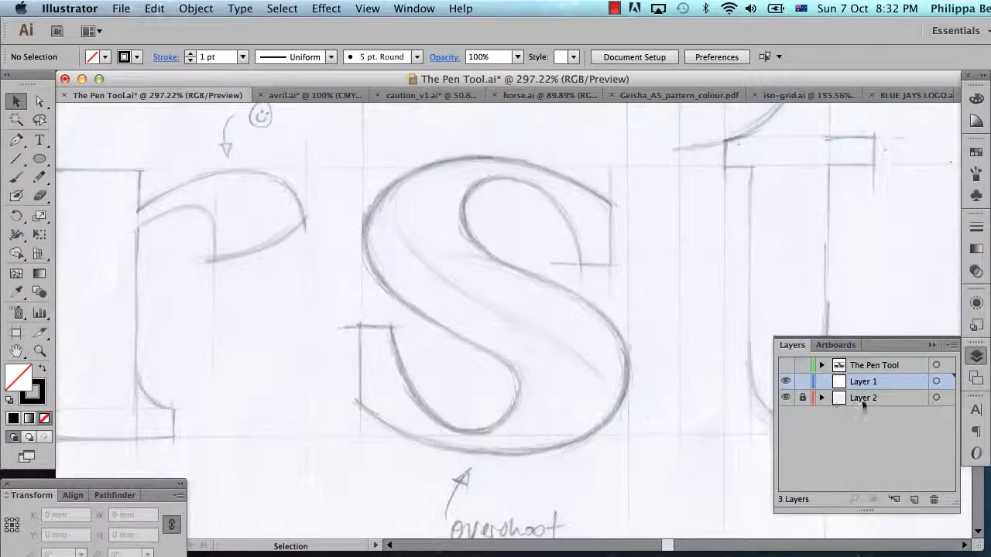
left_click(933, 345)
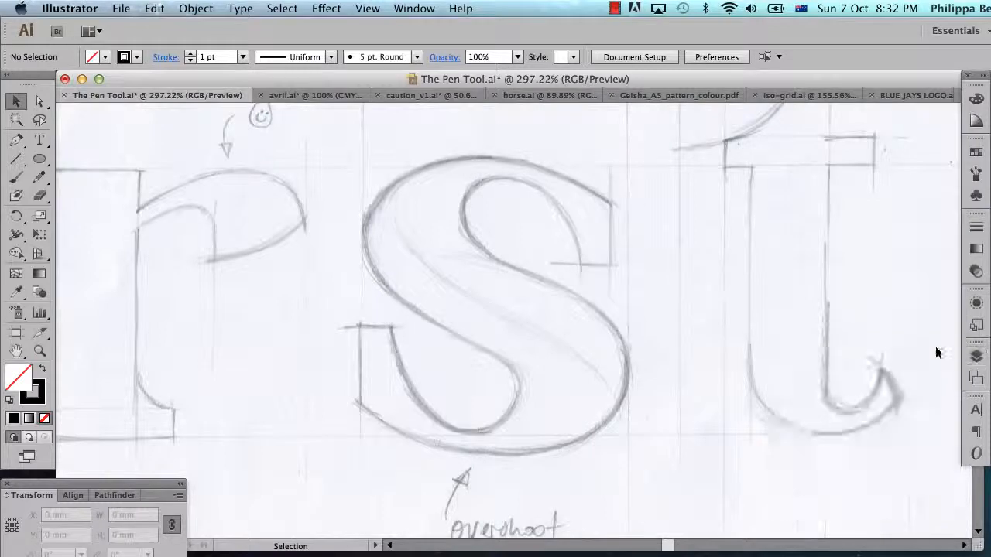
Draw a closed, straight-sided five-corner shape with the Pen tool between the sketched s and t.
left_click(17, 139)
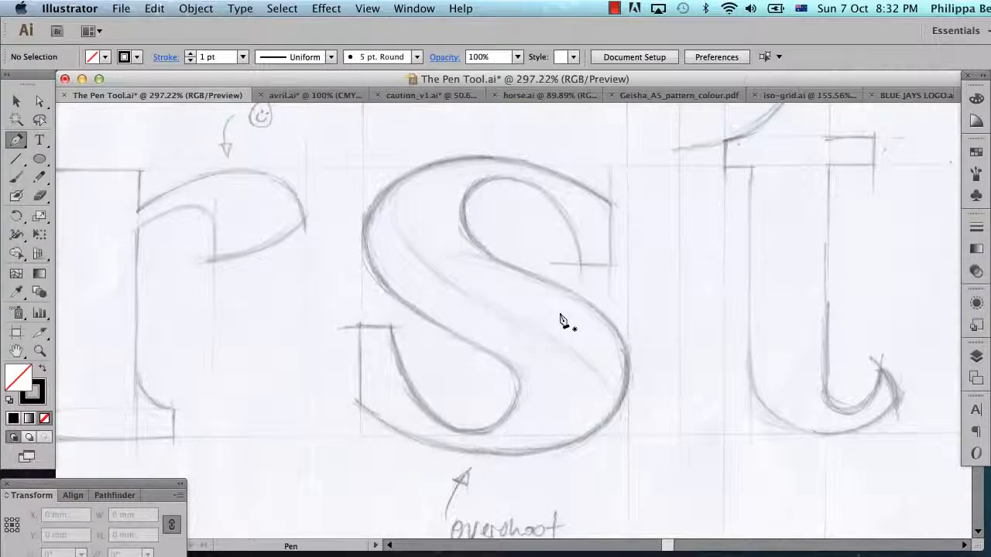
left_click(663, 244)
left_click(704, 203)
left_click(759, 272)
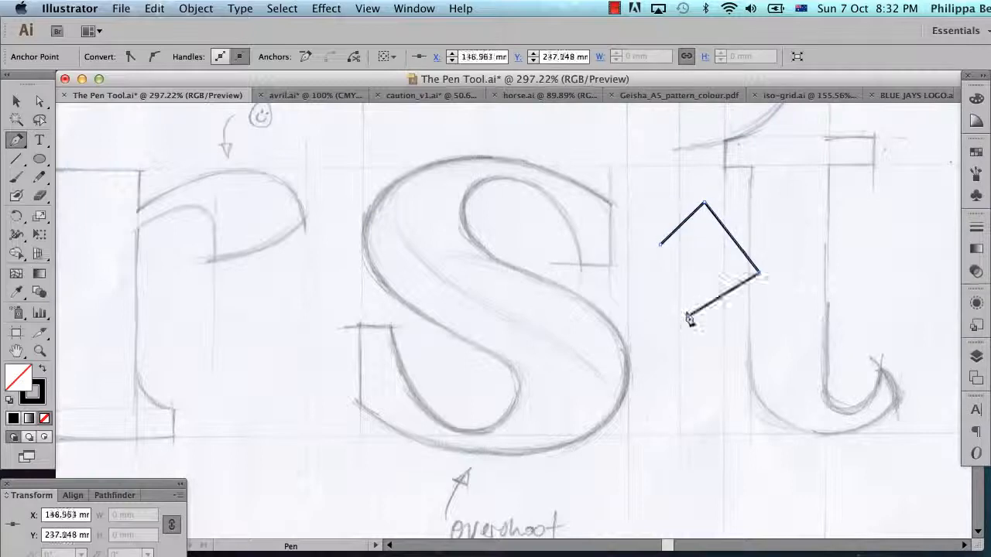
left_click(688, 316)
left_click(662, 243)
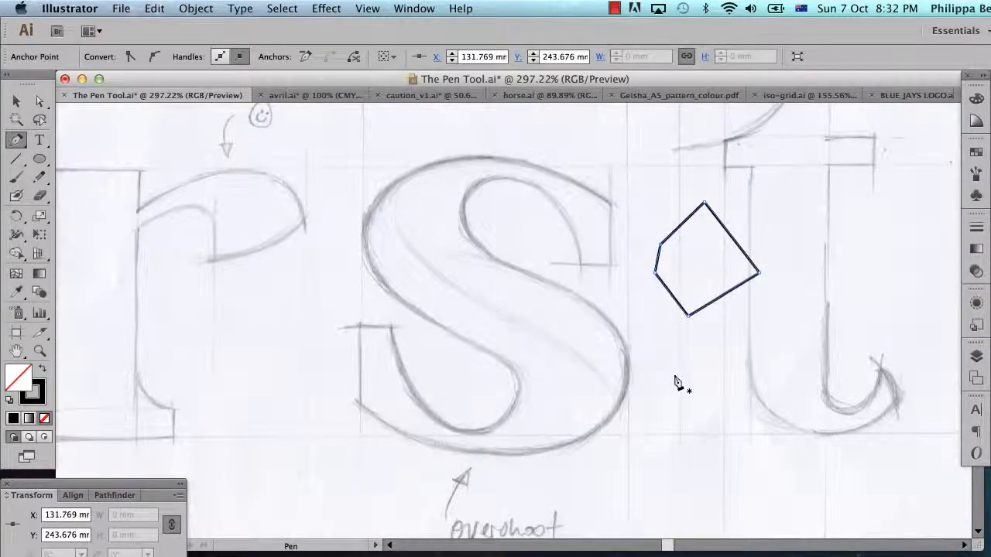
Draw a closed rounded shape about 28 mm wide below the polygon, starting at about X 134 mm, Y 264 mm, using curved anchors.
left_click_drag(675, 377, 730, 362)
left_click_drag(802, 373, 830, 419)
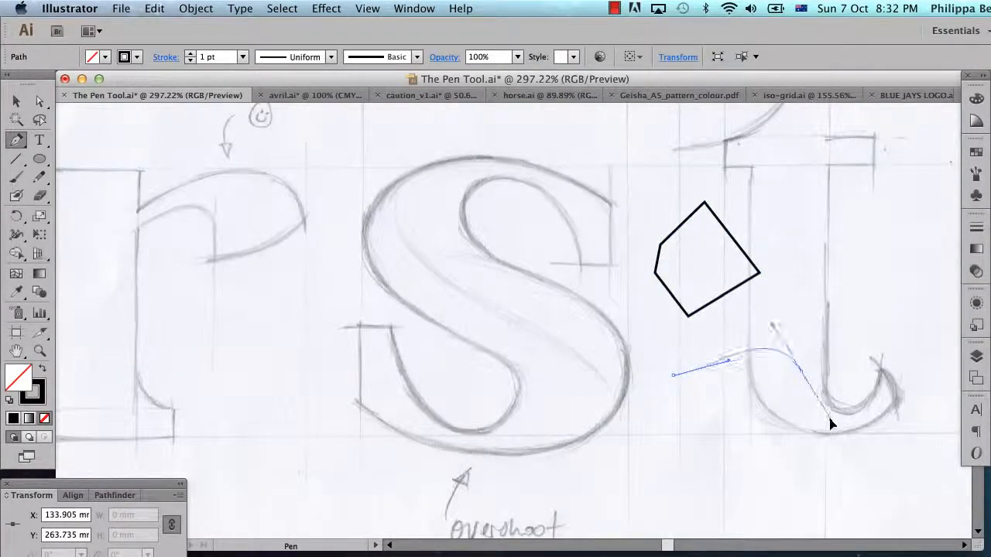
left_click_drag(641, 453, 628, 412)
left_click_drag(675, 377, 713, 375)
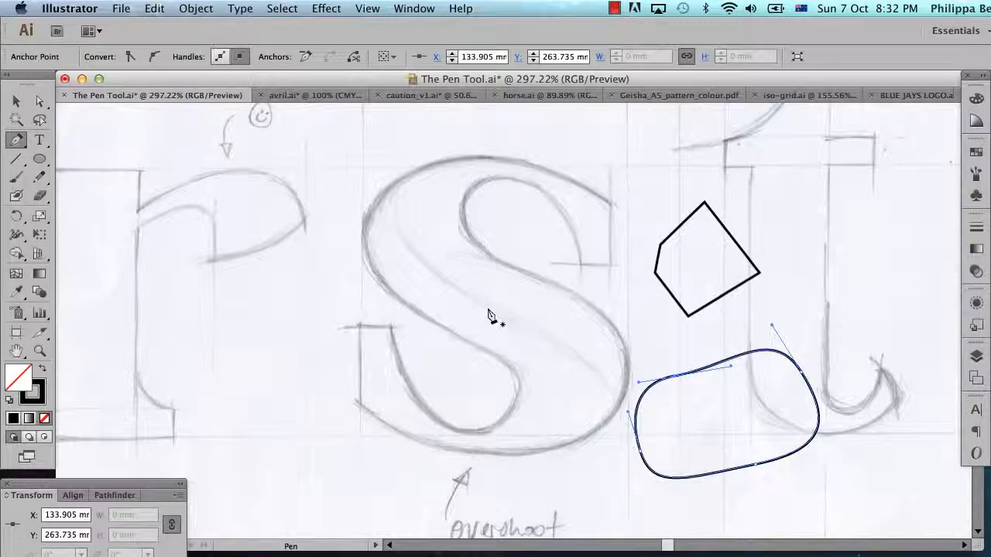
Try to collapse the upper handle of the rounded shape's anchor at X 153 mm, Y 263 mm, and undo it.
left_click(41, 102)
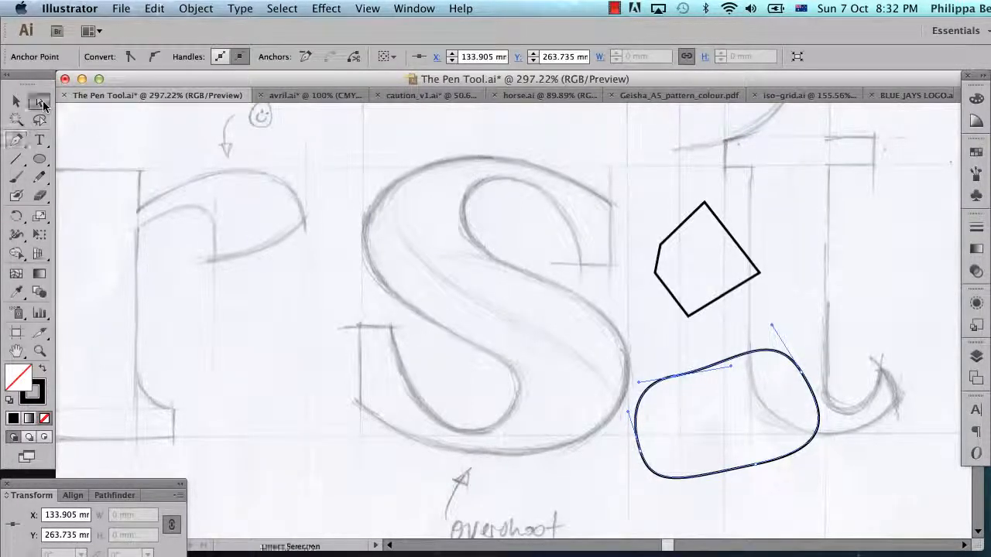
left_click(803, 383)
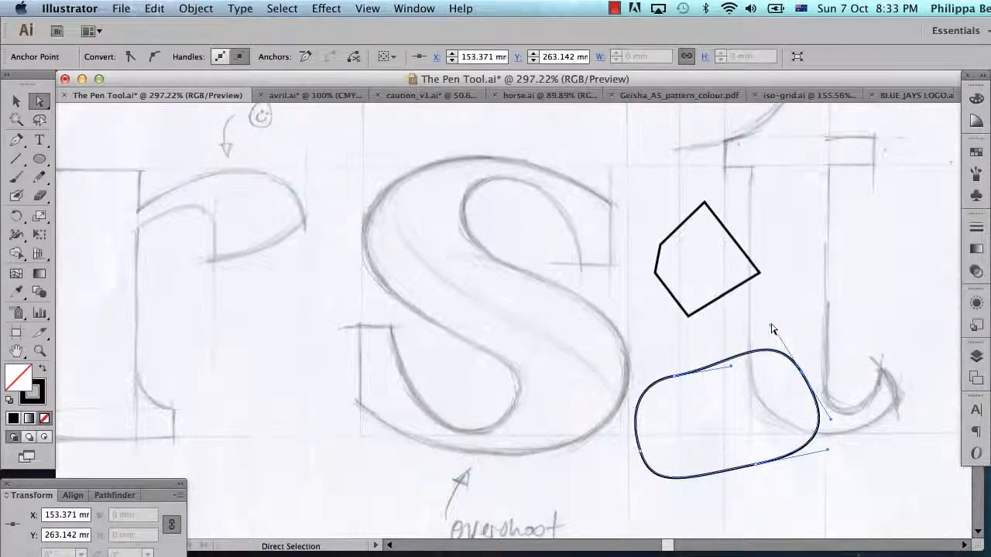
left_click_drag(771, 330, 804, 375)
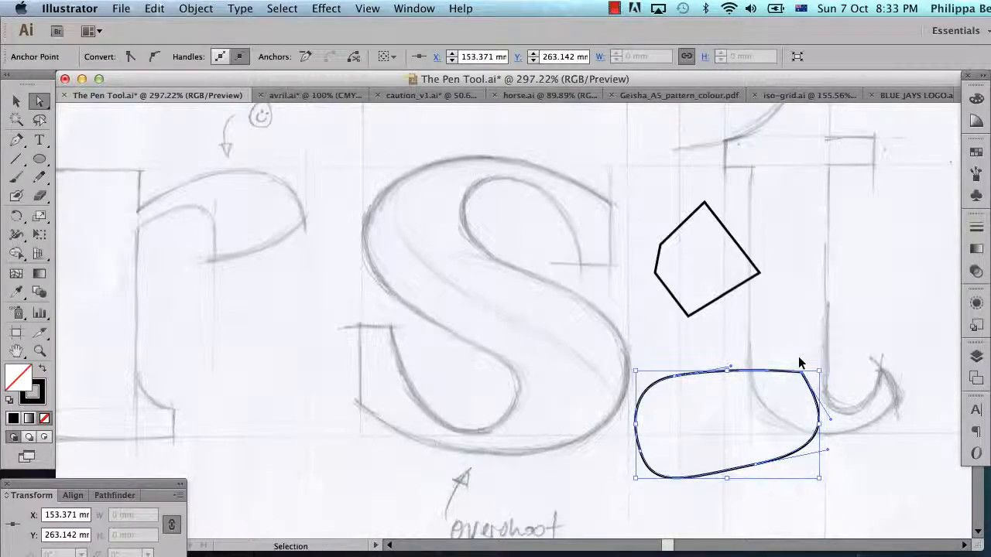
key("super+z")
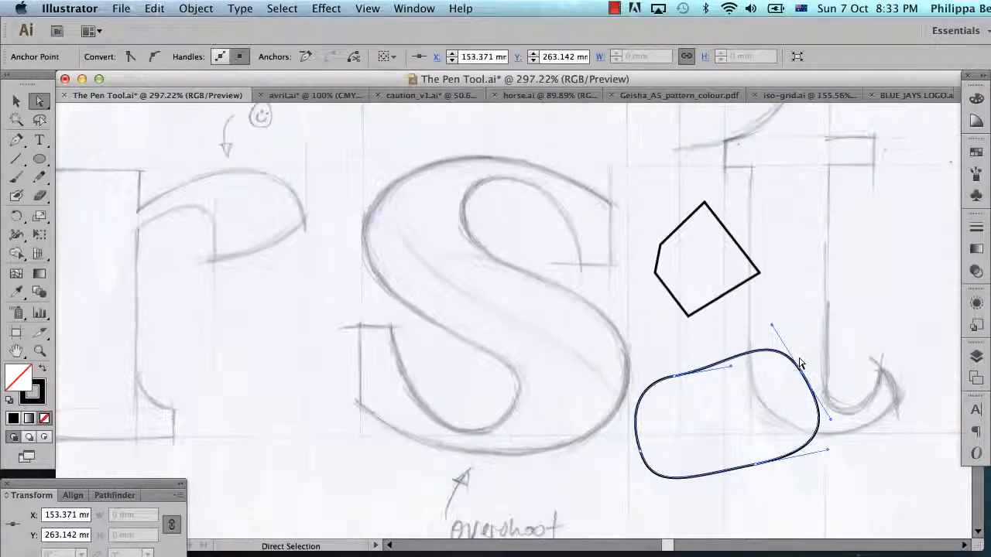
Retract only the upper handle into the rounded shape's anchor at X 153 mm, Y 263 mm with Convert Anchor Point, and reselect the anchor.
key("p")
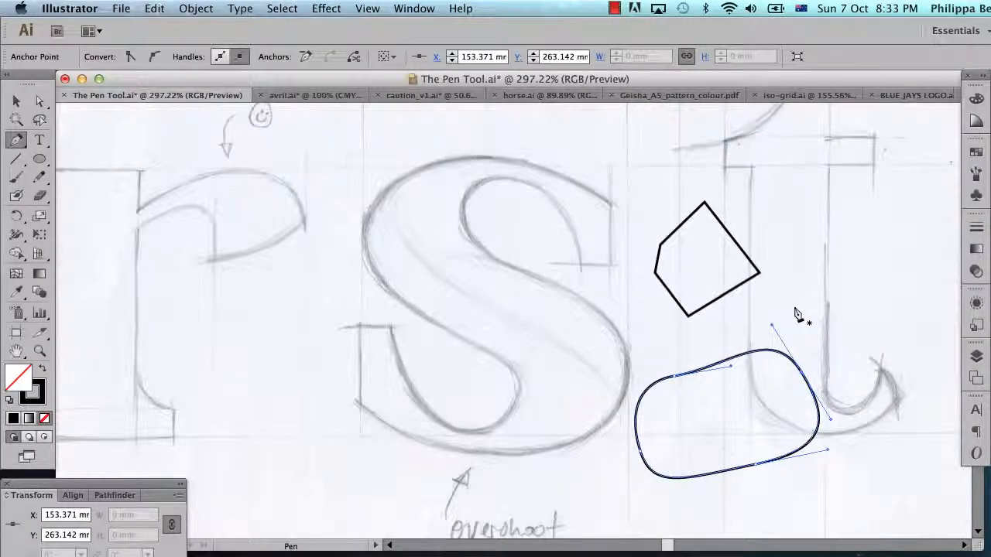
left_click(17, 140)
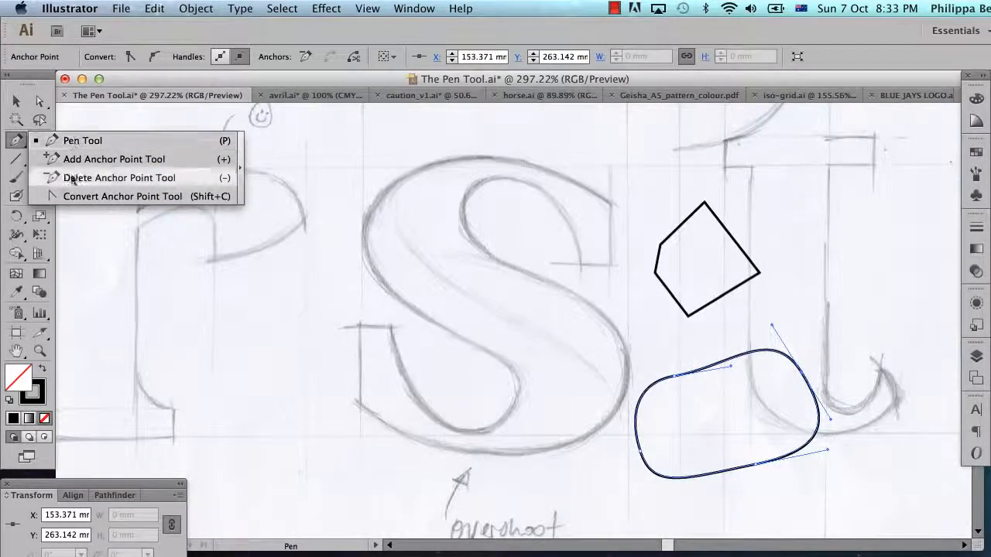
left_click(17, 139)
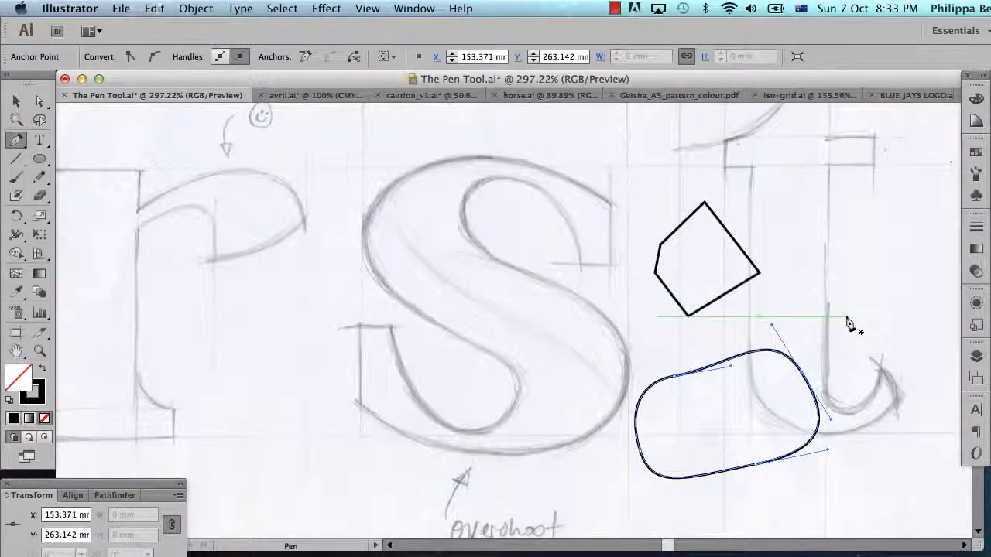
key("alt")
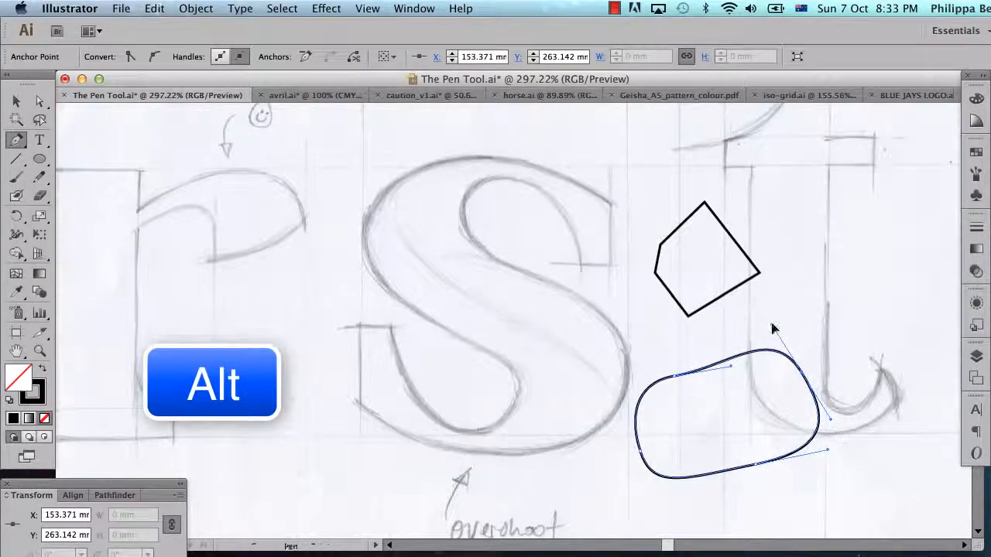
left_click_drag(772, 326, 803, 357)
left_click_drag(791, 373, 803, 376)
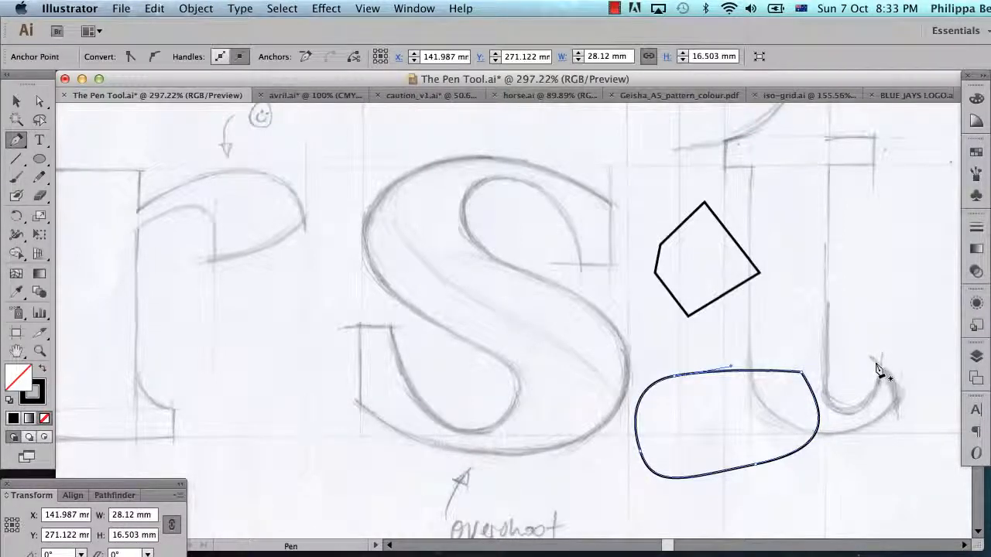
key("a")
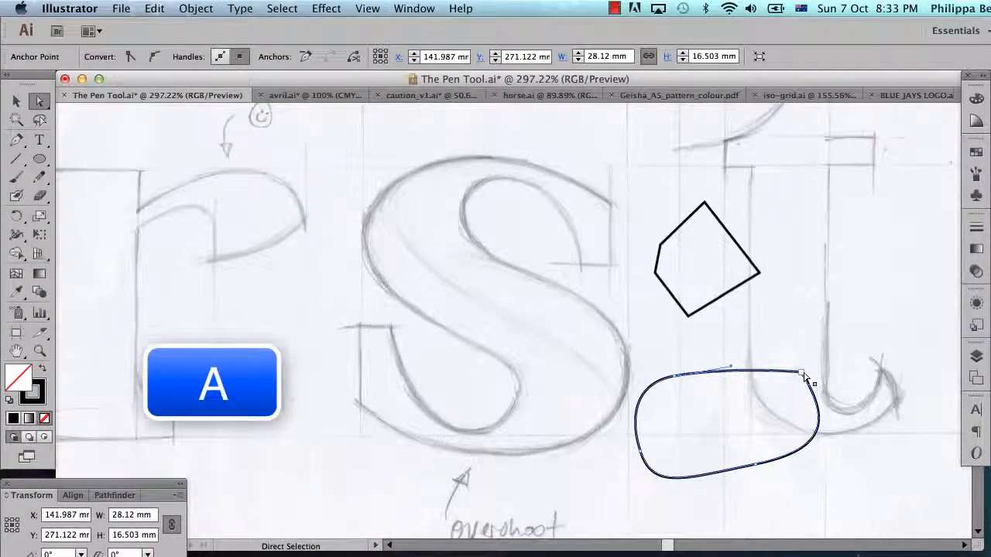
left_click(804, 375)
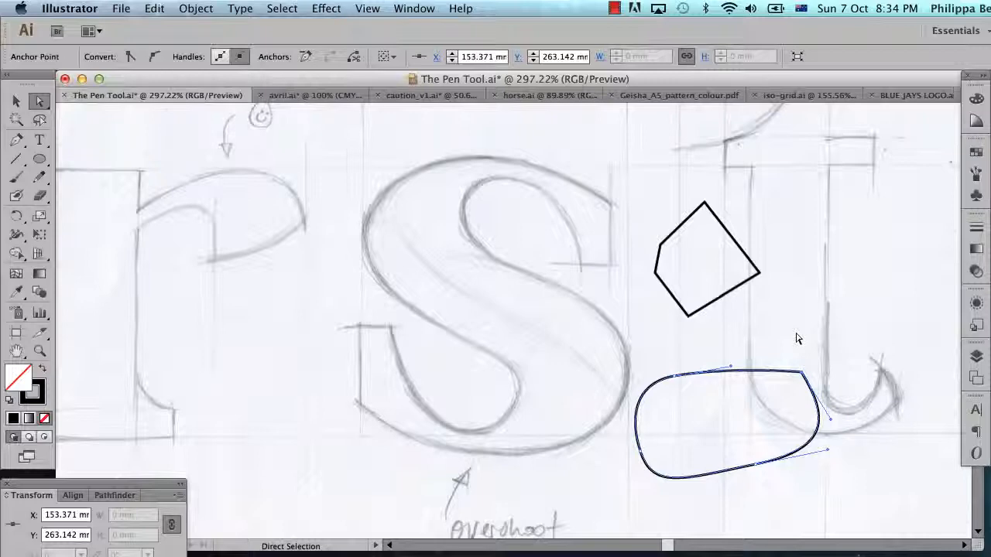
Swing the linked handles of the rounded shape's anchor at X 129 mm, Y 275 mm until the lower handle points into the shape.
left_click(758, 469)
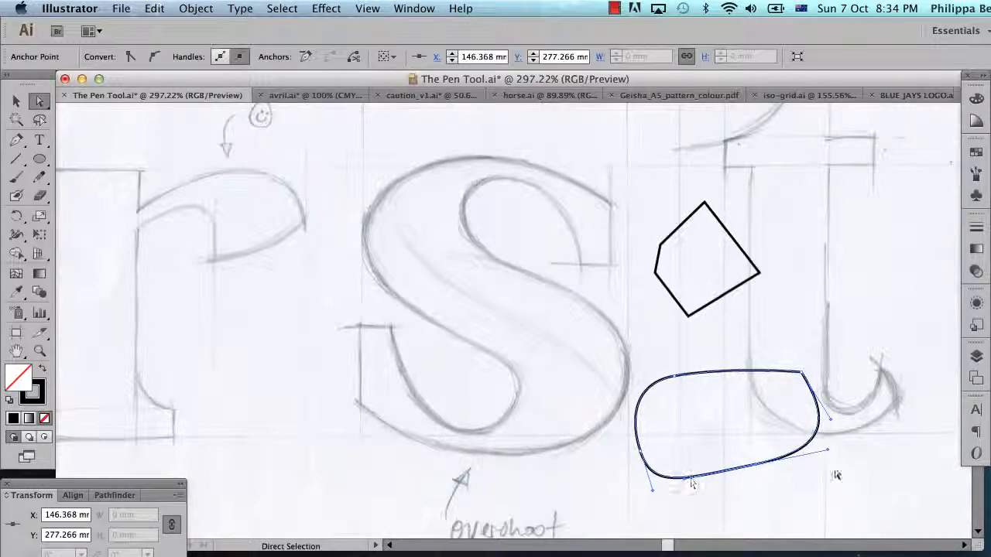
left_click_drag(649, 490, 668, 497)
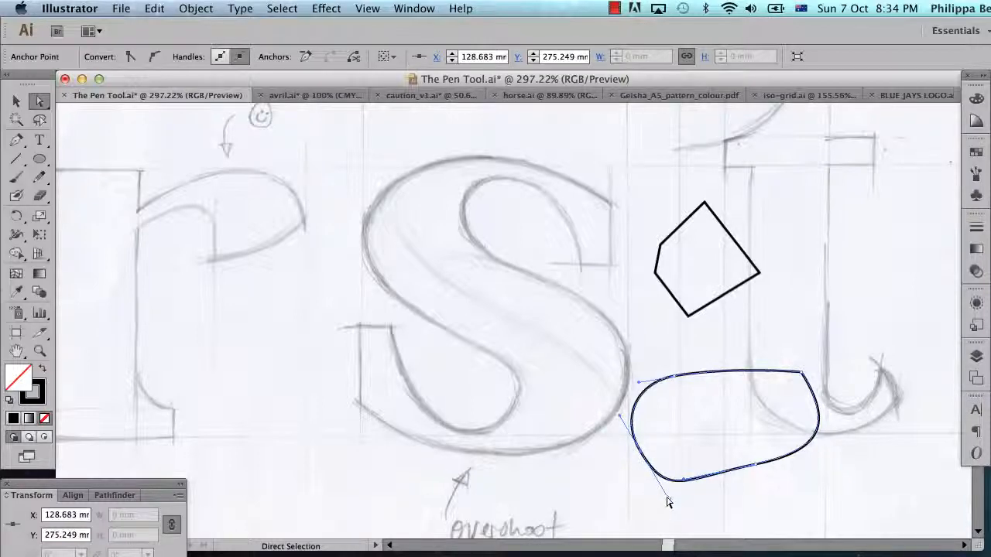
left_click_drag(667, 498, 690, 448)
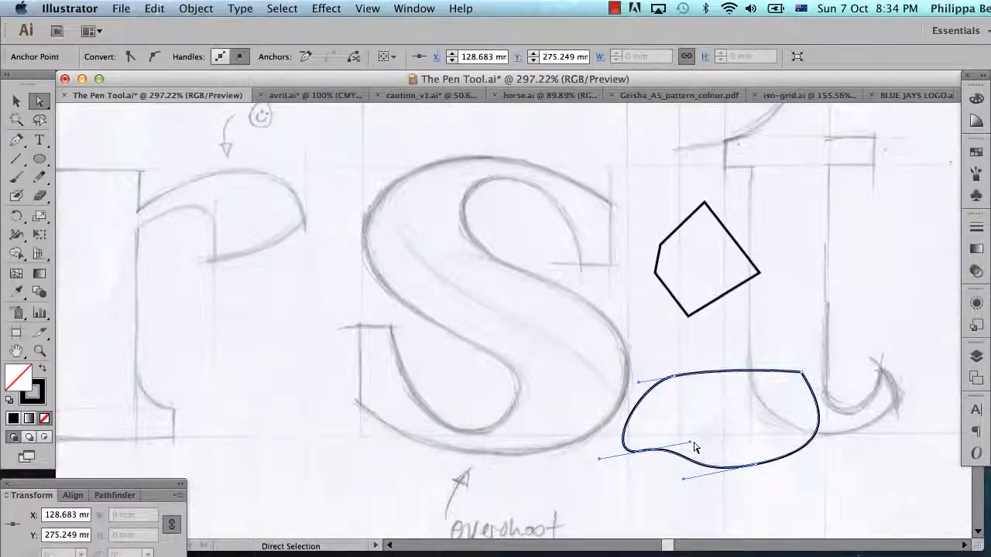
Break the handle pair at X 129 mm, Y 275 mm with Convert Anchor Point, swing only the inner handle up to the shape's upper-left anchor, and reselect the anchor.
key("p")
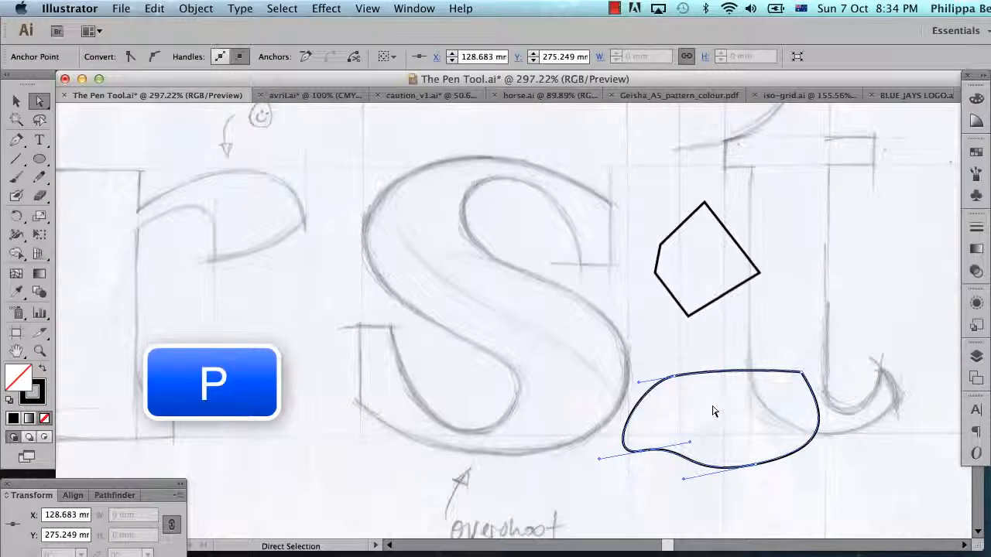
key("alt")
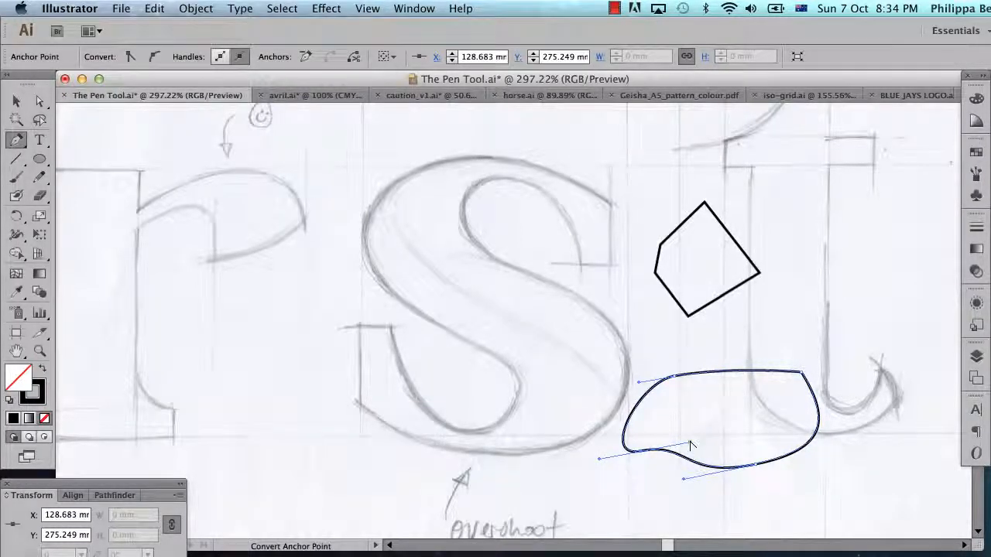
left_click_drag(691, 446, 632, 506)
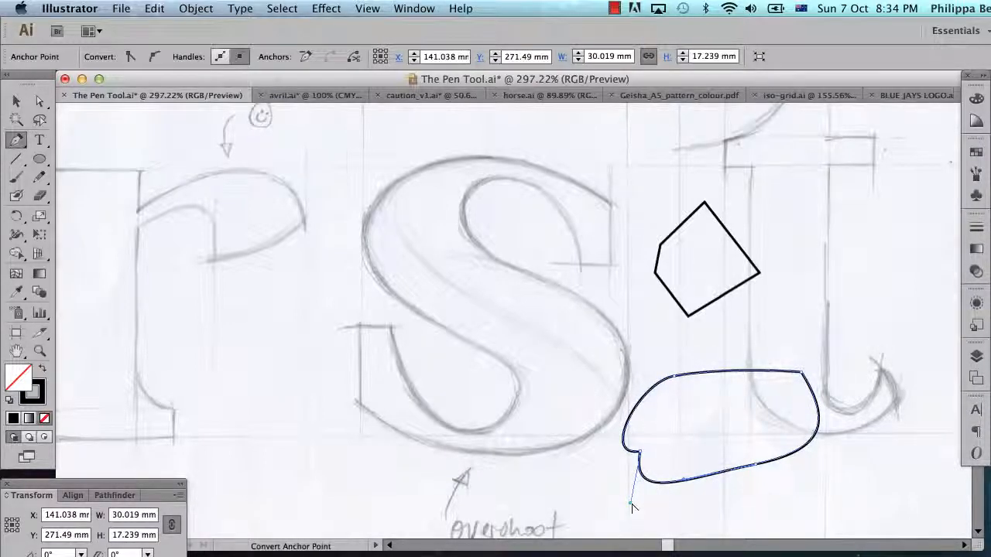
left_click_drag(631, 503, 670, 376)
key("a")
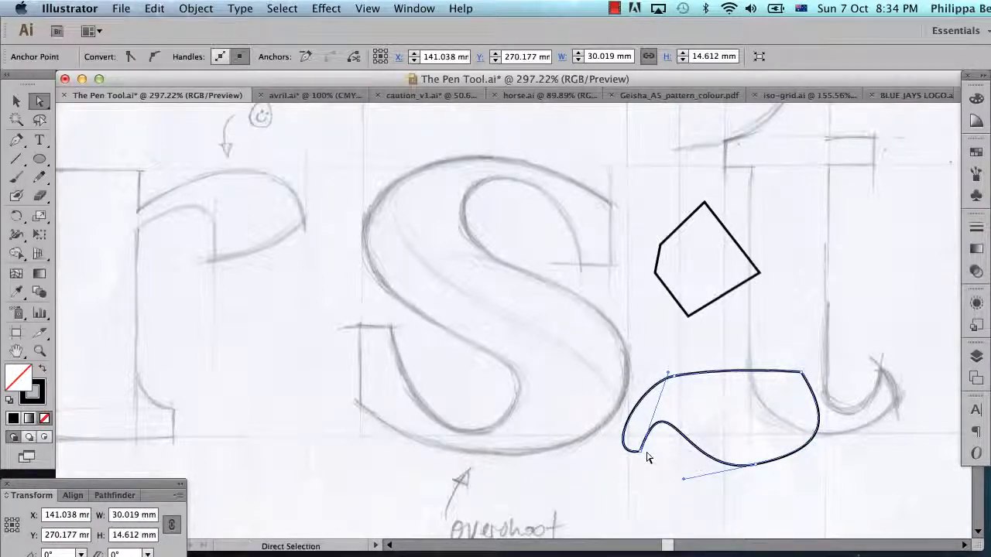
left_click(639, 454)
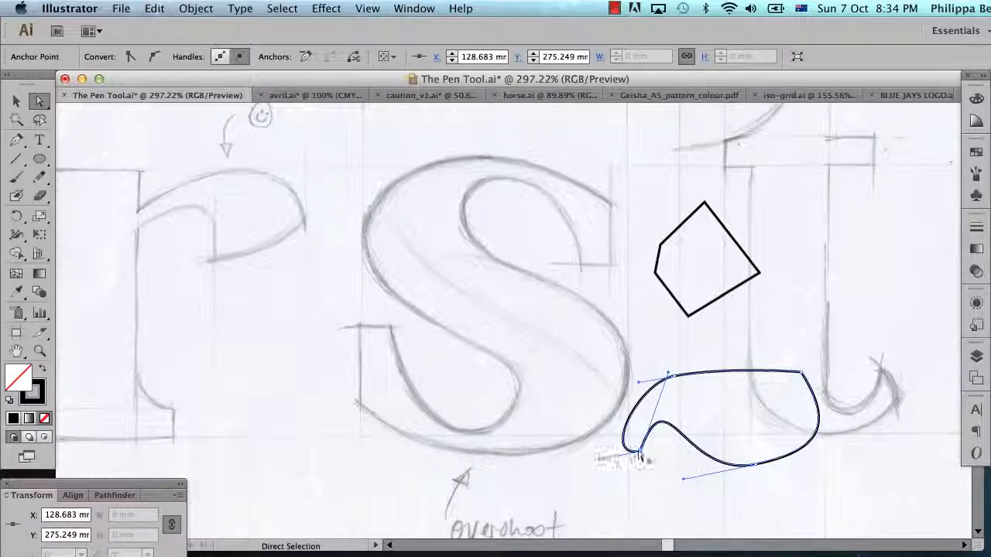